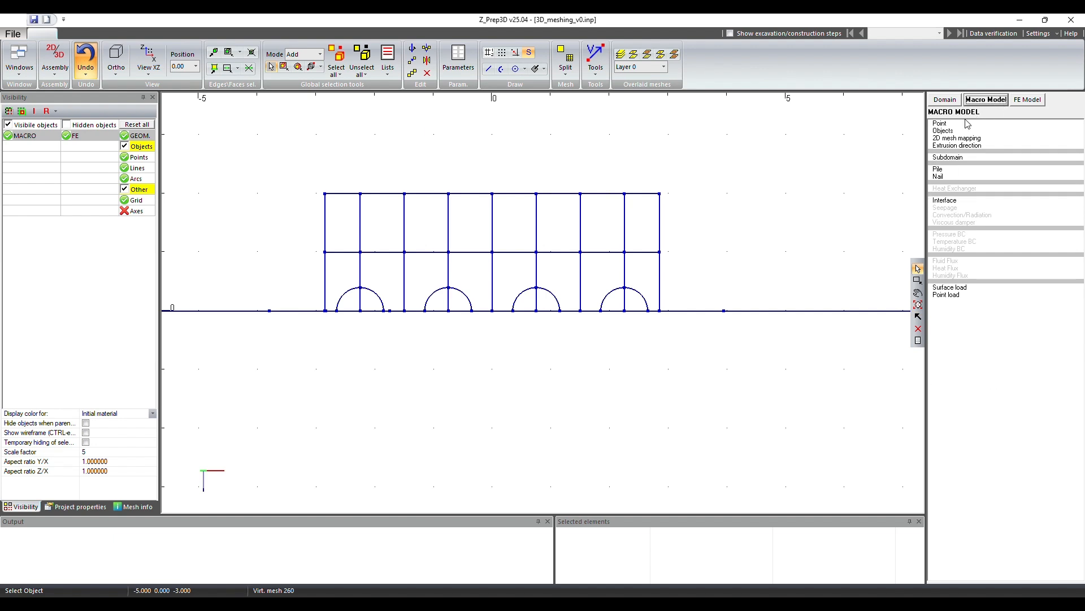
# Try to create a 2D continuum subdomain inside the contour around the first arch
pyautogui.click(951, 160)
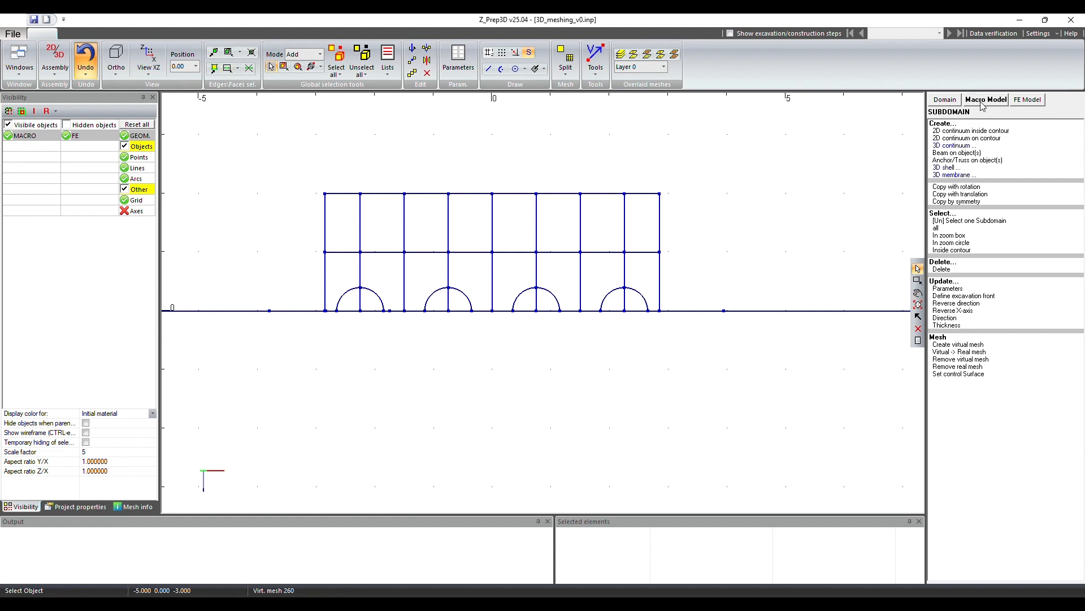
pyautogui.click(978, 132)
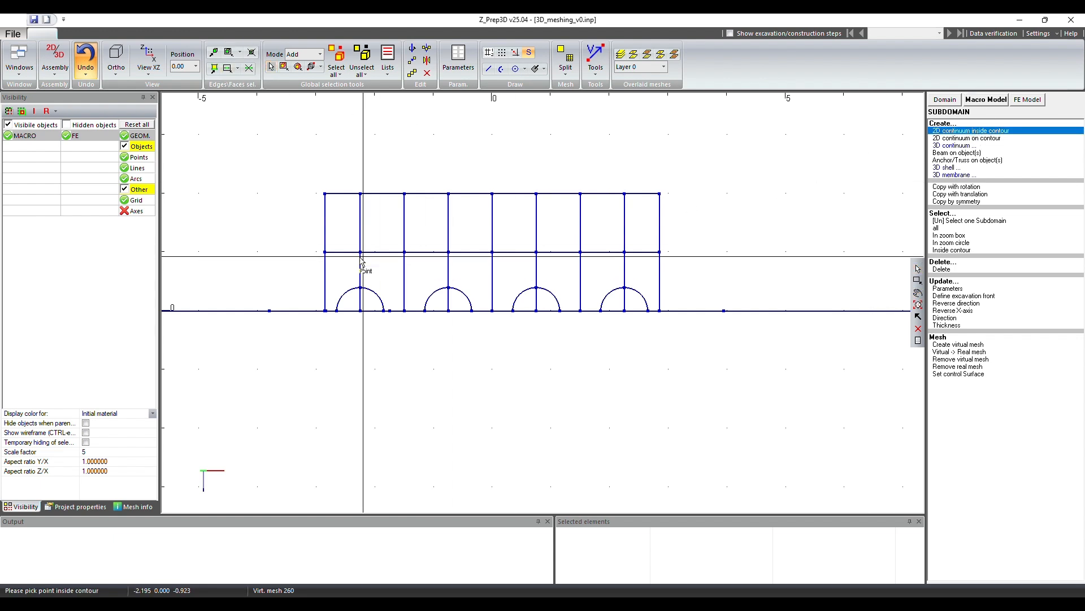
pyautogui.click(339, 277)
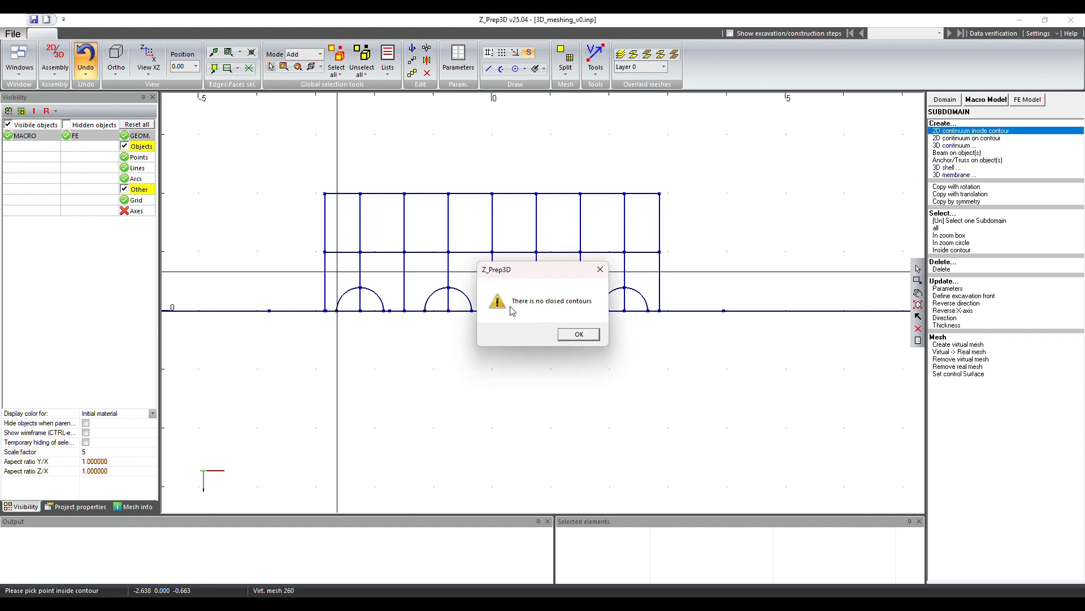
pyautogui.click(582, 335)
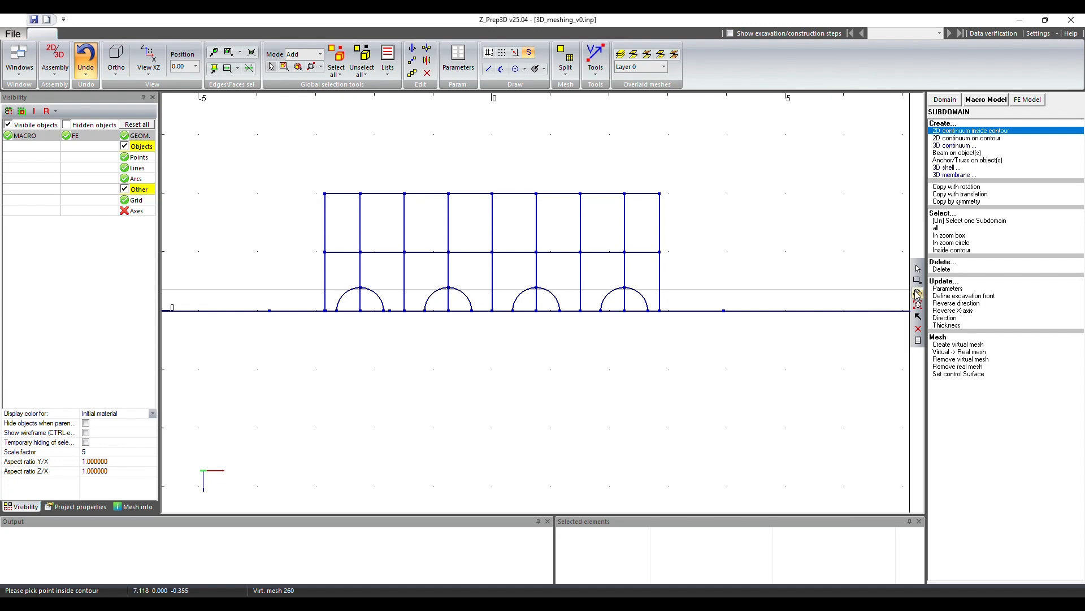
# Draw a line from (1.15, -0.78957, 0) to (2.85, -0.78957, 0) along the fourth arch's base and split it where it intersects existing objects
pyautogui.click(918, 293)
pyautogui.moveTo(549, 299); pyautogui.dragTo(527, 274)
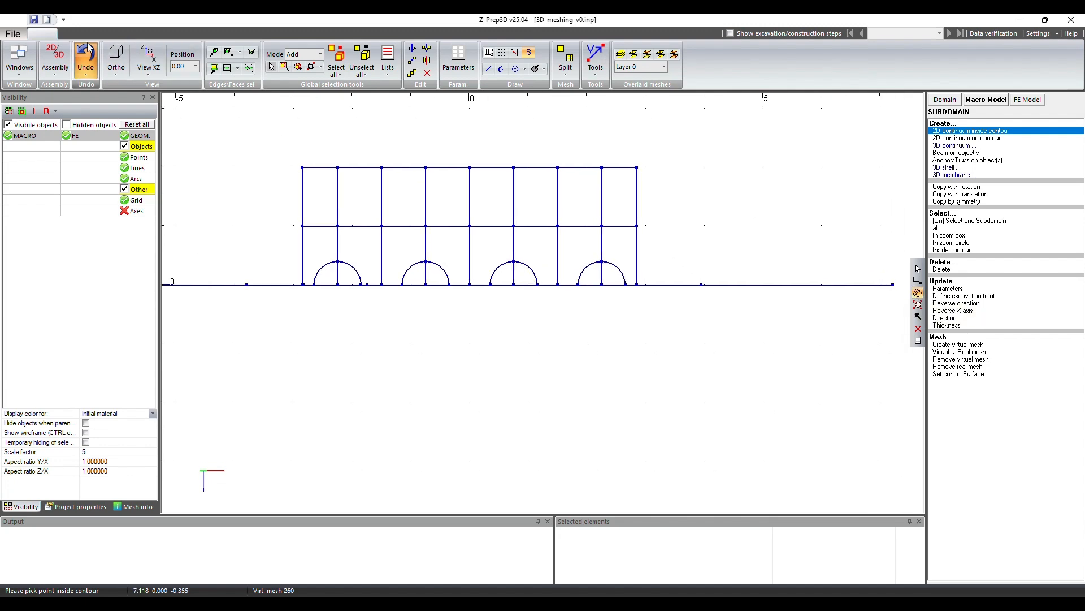
pyautogui.click(149, 56)
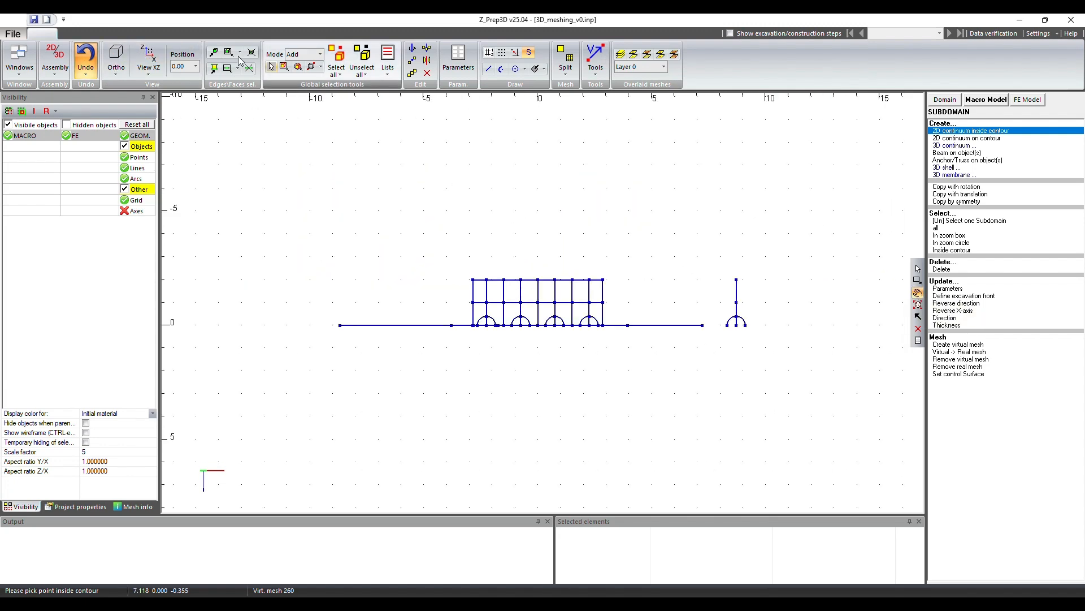
pyautogui.click(147, 74)
pyautogui.click(200, 99)
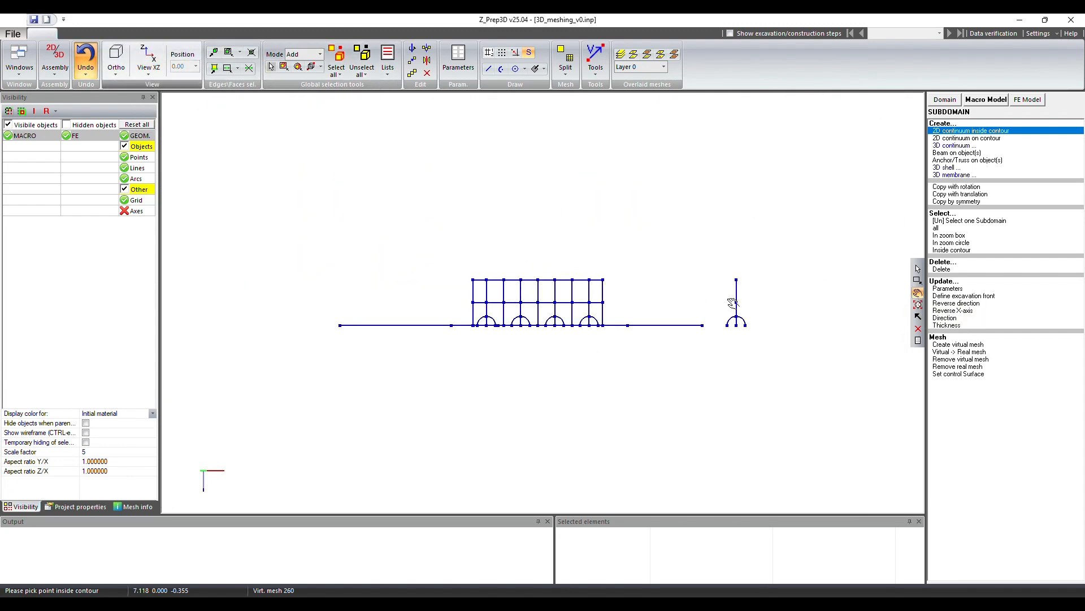
pyautogui.moveTo(570, 338); pyautogui.dragTo(558, 368)
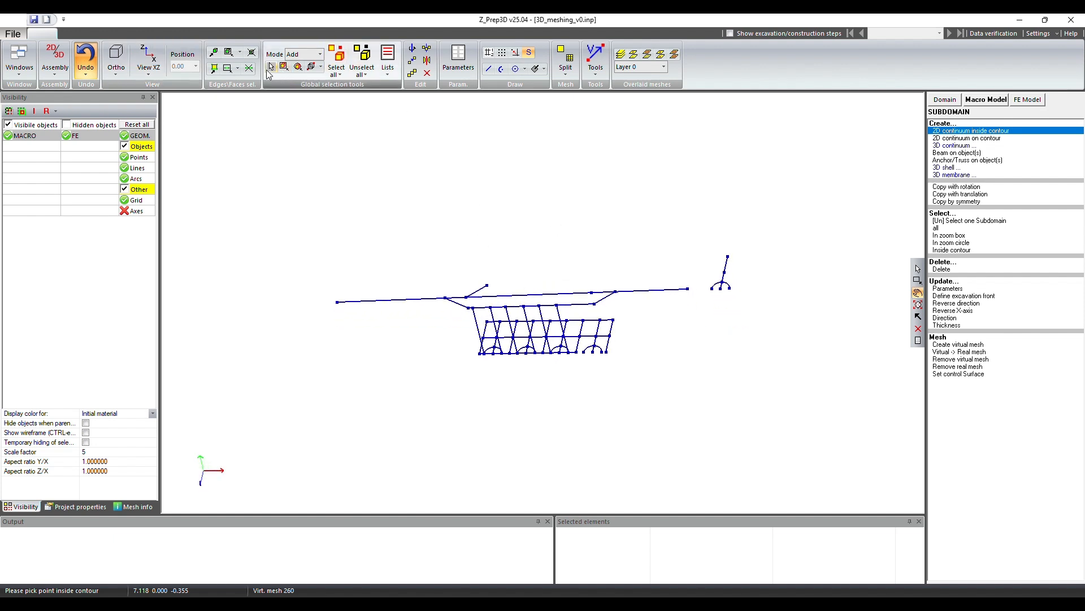
pyautogui.click(489, 68)
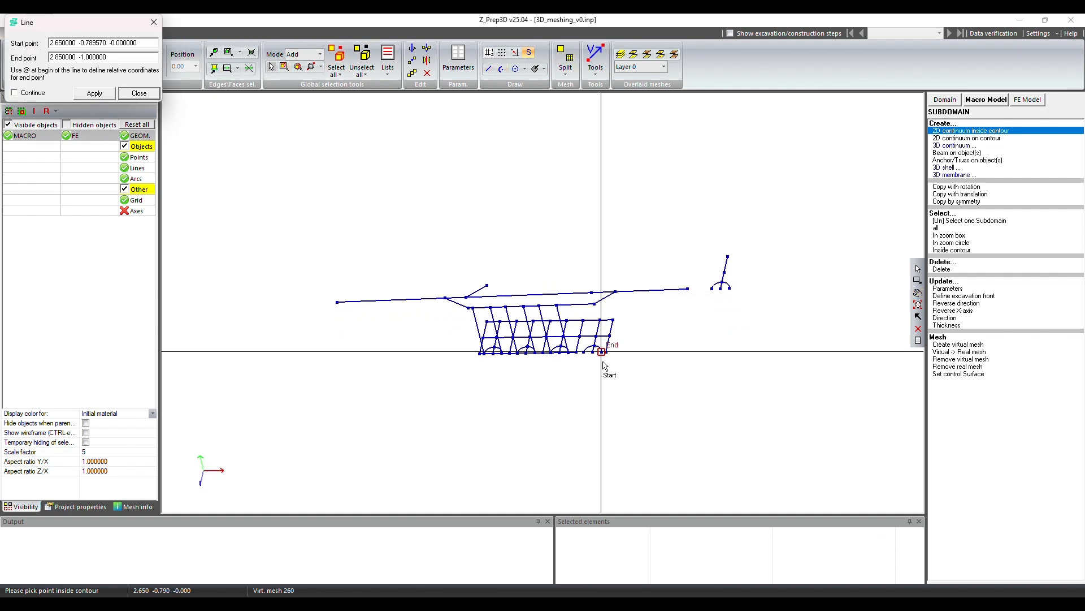
pyautogui.click(569, 363)
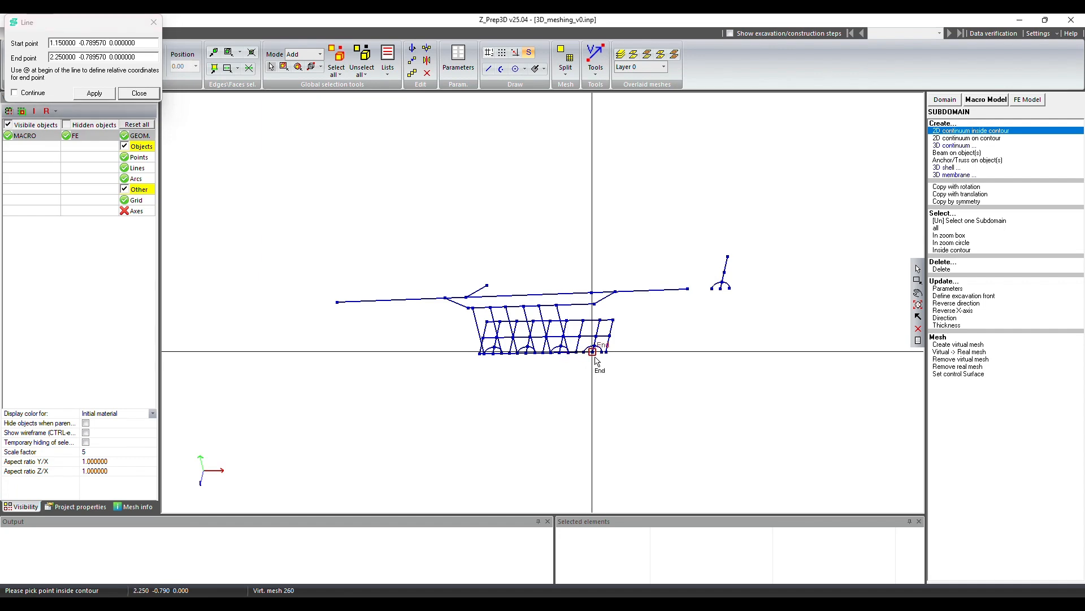
pyautogui.click(607, 352)
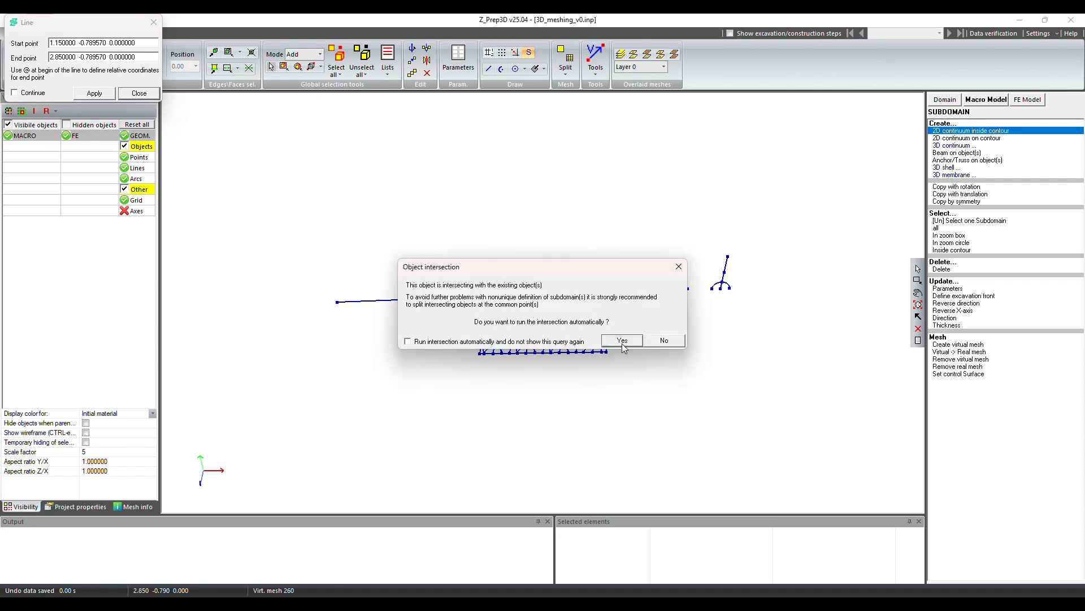
pyautogui.click(623, 341)
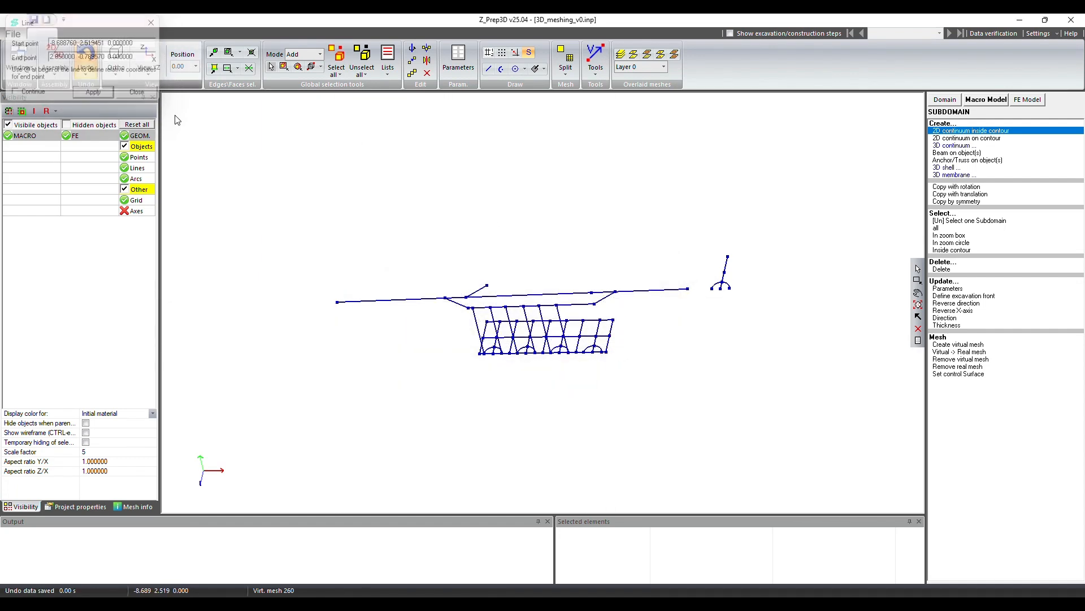
# Try again to create a 2D continuum subdomain by picking inside a contour of the arched grid
pyautogui.click(918, 293)
pyautogui.moveTo(671, 380); pyautogui.dragTo(765, 194)
pyautogui.click(987, 131)
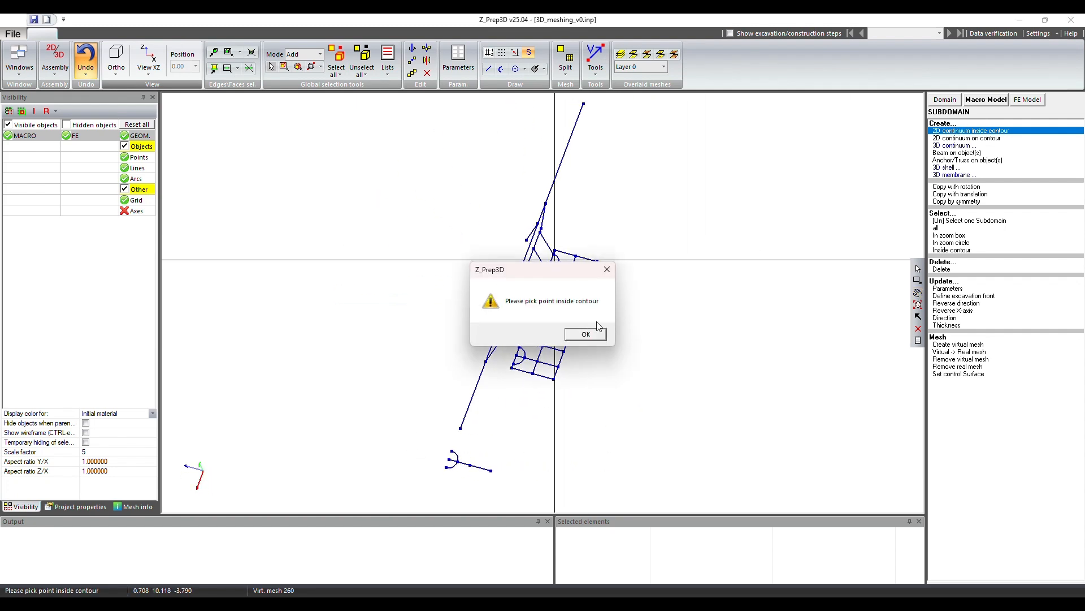
pyautogui.click(593, 332)
# Set the selection mode to Replace and create a 2D continuum on the contour of the first arch's outer quarter circle
pyautogui.scroll(5, 593, 249)
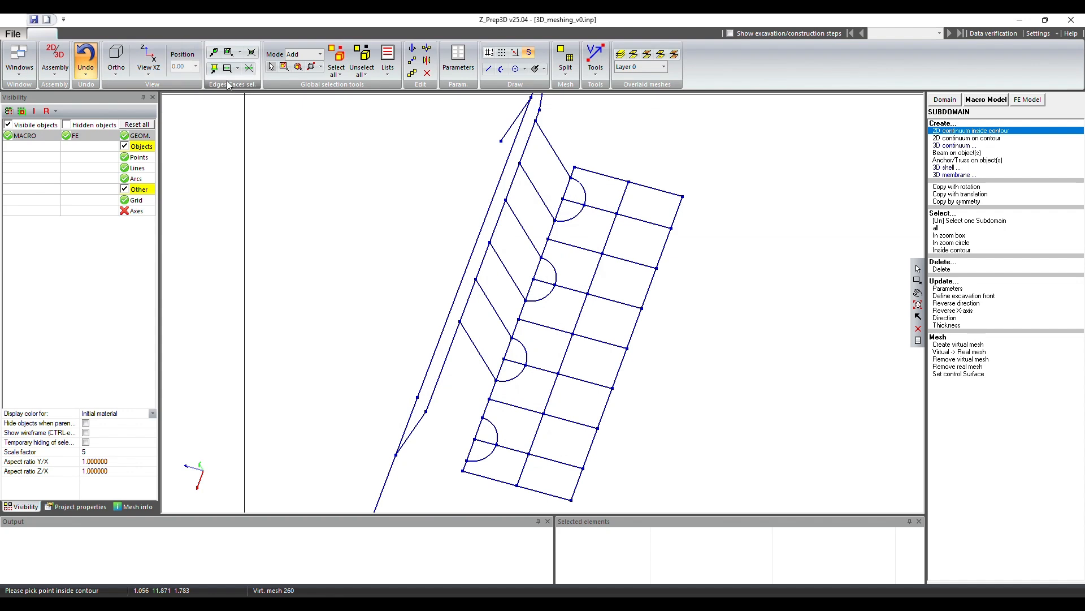
pyautogui.click(320, 55)
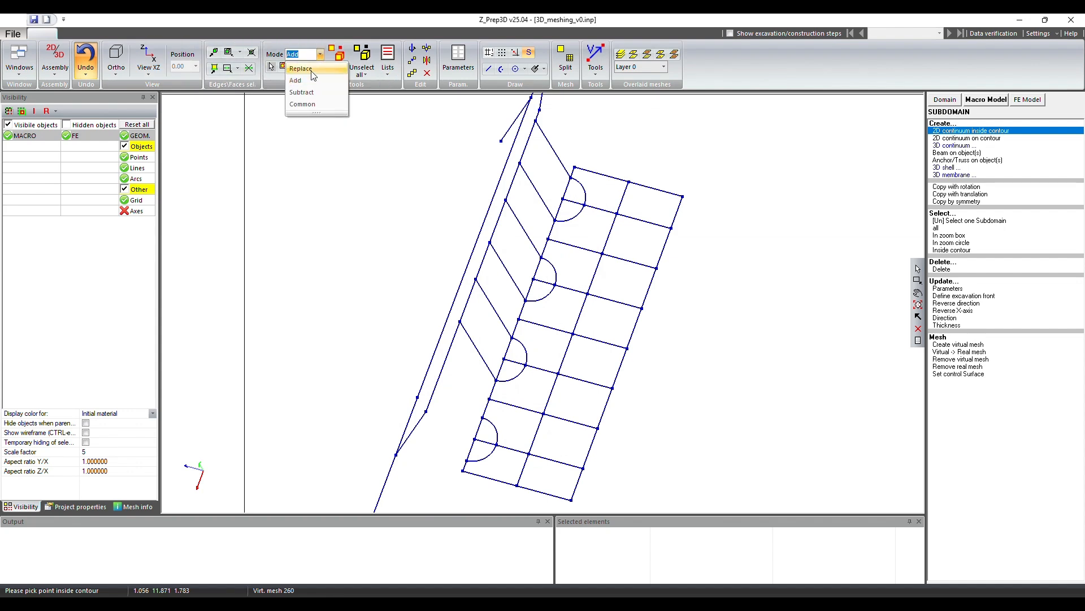
pyautogui.click(312, 70)
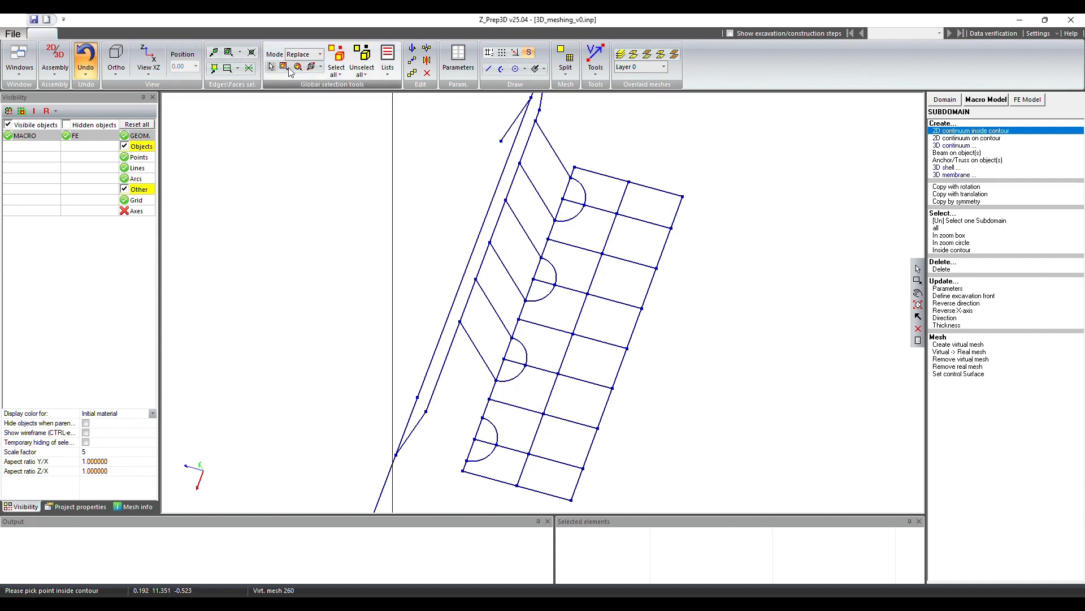
pyautogui.click(286, 71)
pyautogui.moveTo(549, 168); pyautogui.dragTo(589, 211)
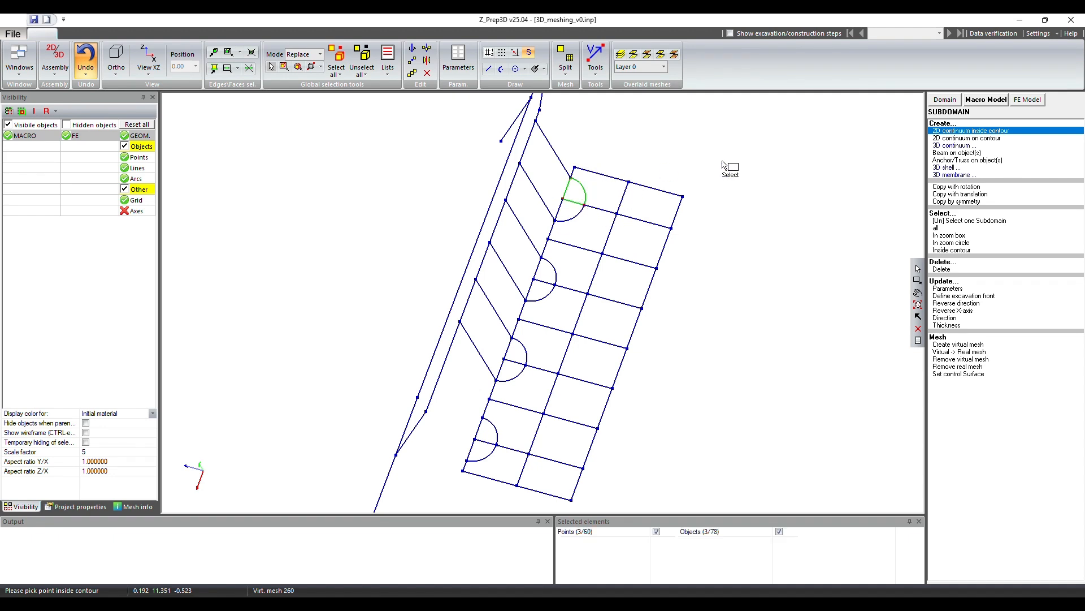
pyautogui.click(973, 140)
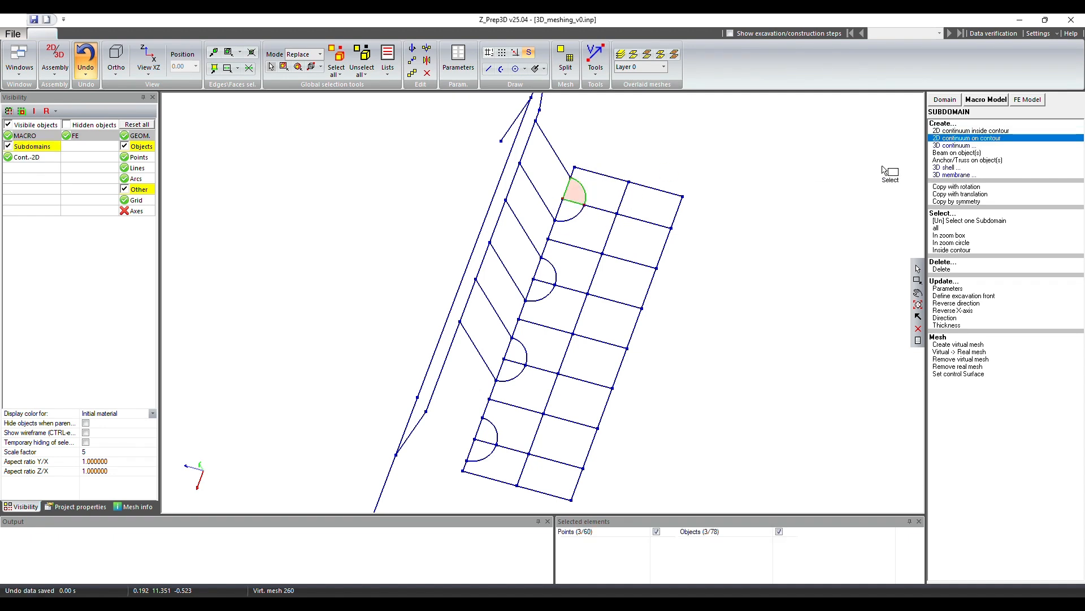
# Create 2D continuum subdomains on the contours of the end column's cell around the arch and its upper cell
pyautogui.moveTo(575, 169); pyautogui.dragTo(642, 222)
pyautogui.click(976, 139)
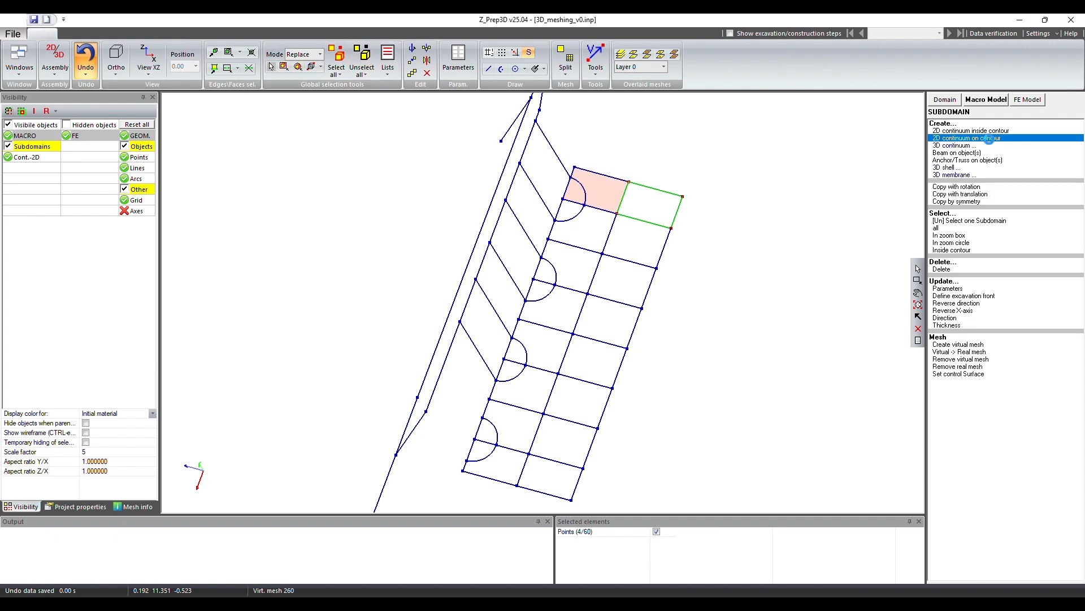
pyautogui.click(991, 139)
# Create 2D continuum subdomains on the first arch's other quarter circle and the second column's lower cell around it
pyautogui.moveTo(545, 192); pyautogui.dragTo(597, 225)
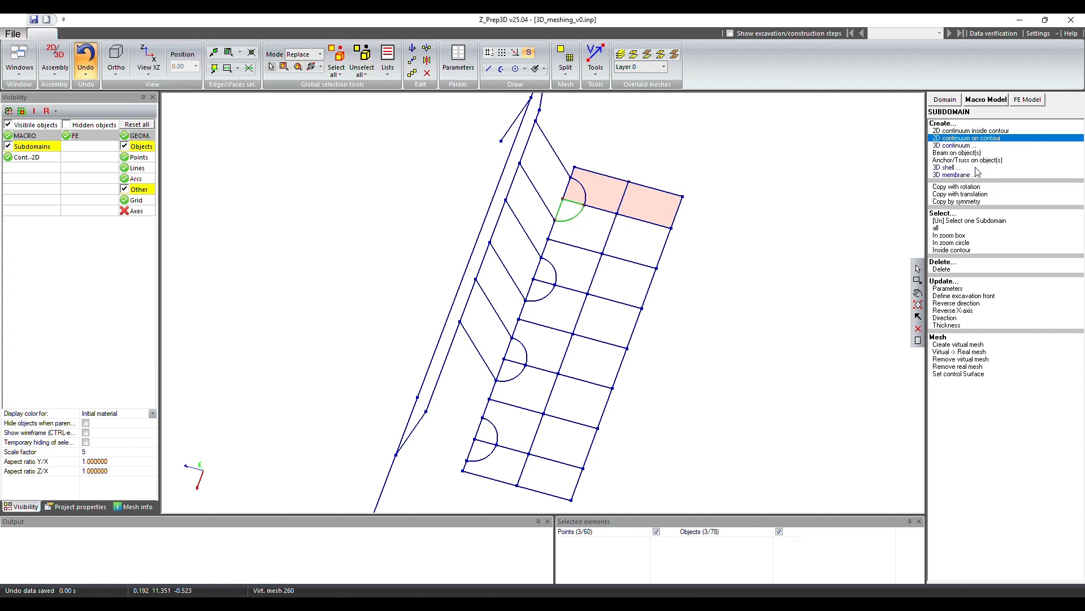
pyautogui.moveTo(537, 209); pyautogui.dragTo(647, 263)
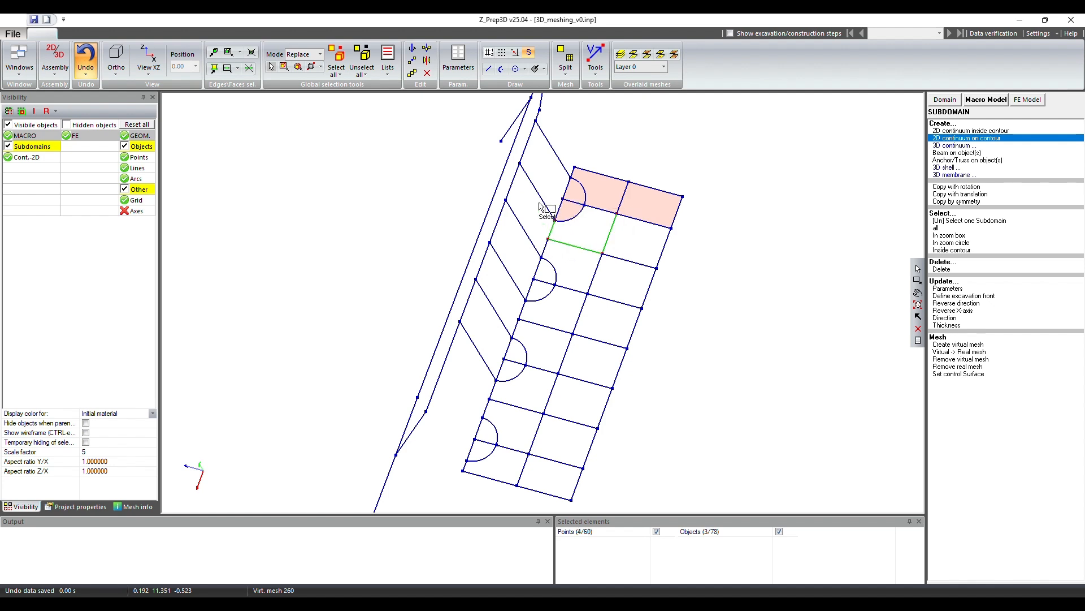
pyautogui.moveTo(537, 200); pyautogui.dragTo(652, 276)
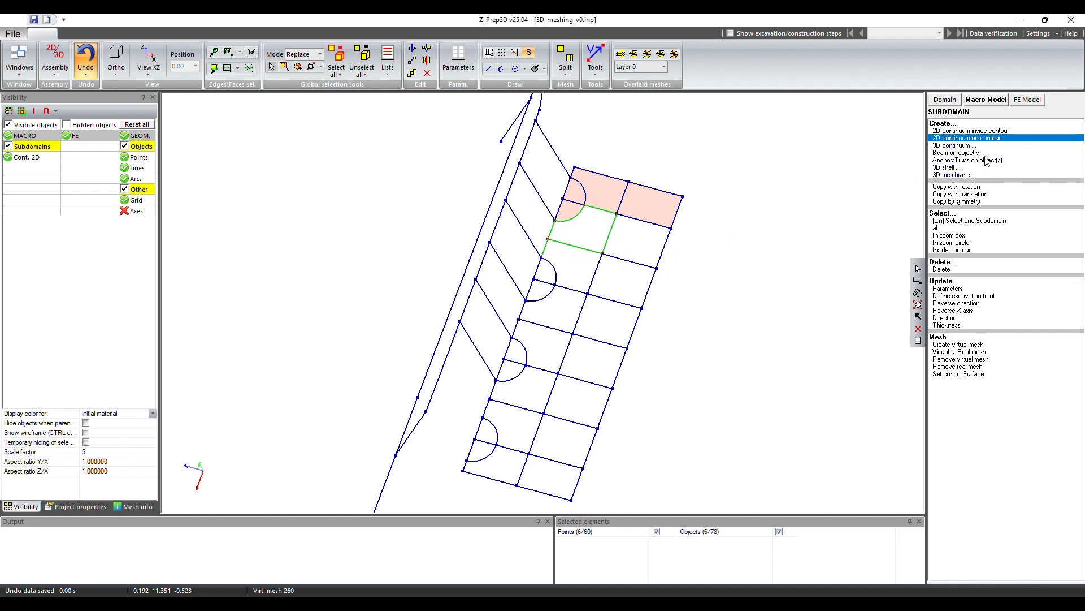
pyautogui.click(272, 67)
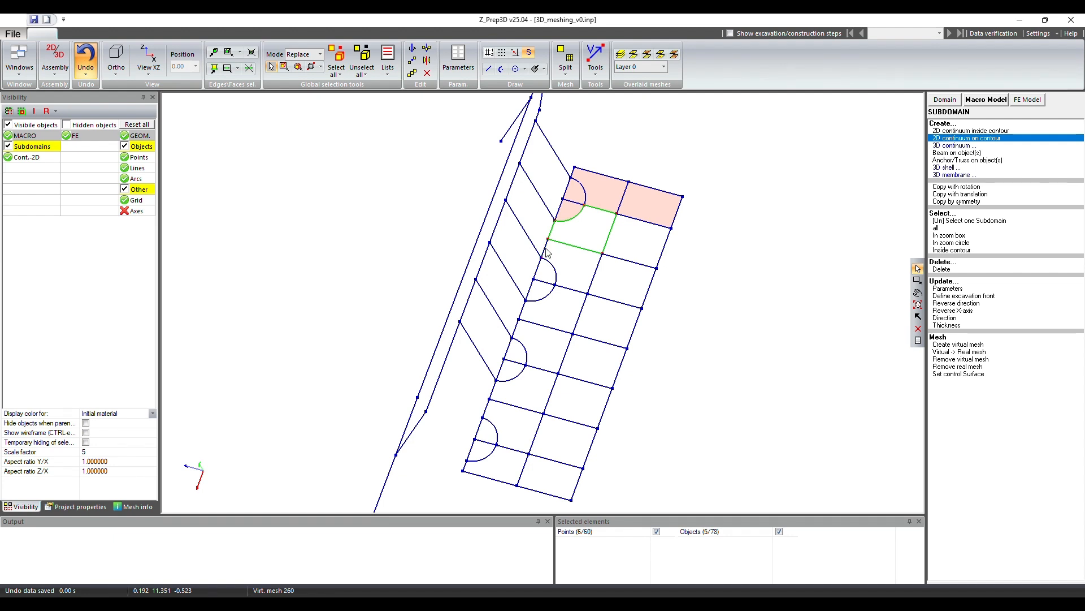
pyautogui.click(953, 142)
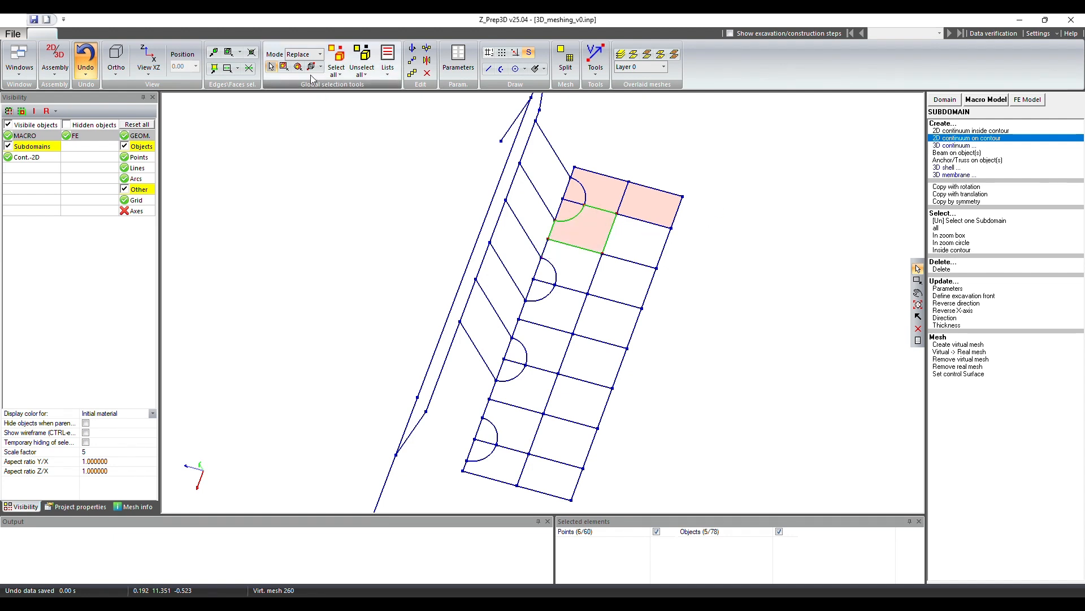
pyautogui.click(284, 67)
pyautogui.moveTo(594, 204); pyautogui.dragTo(698, 280)
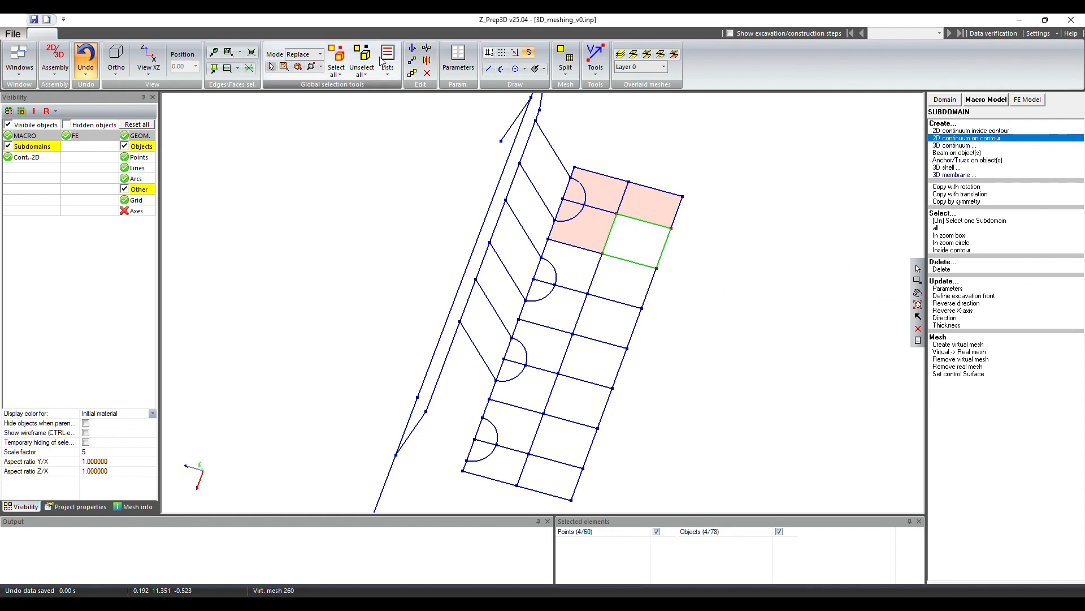
pyautogui.click(362, 59)
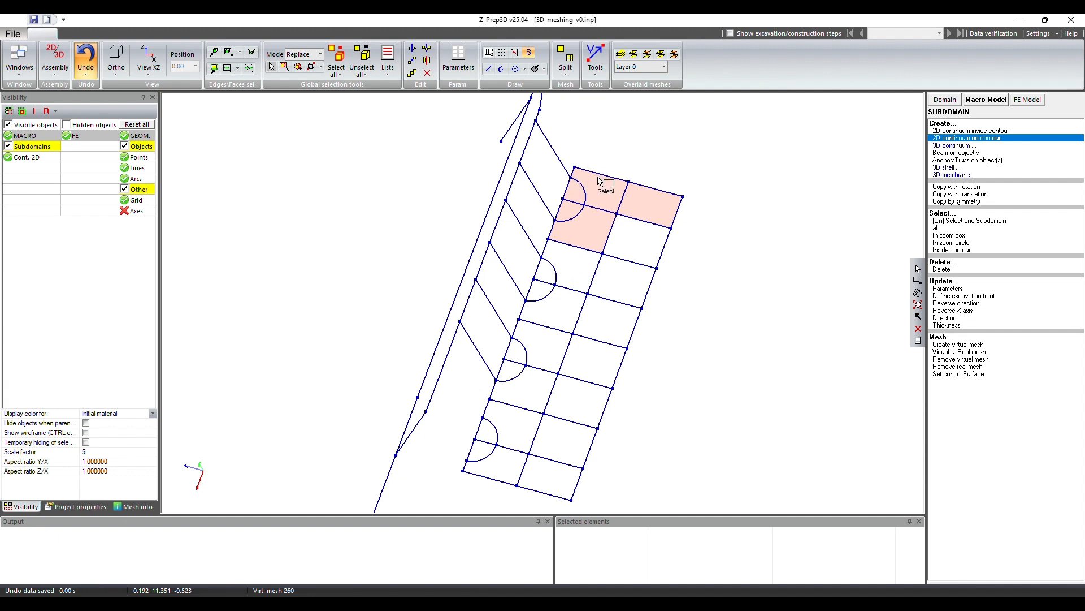
# Create 2D continuum subdomains on the second arch's nearer quarter circle and the third column's lower cell around it
pyautogui.click(552, 266)
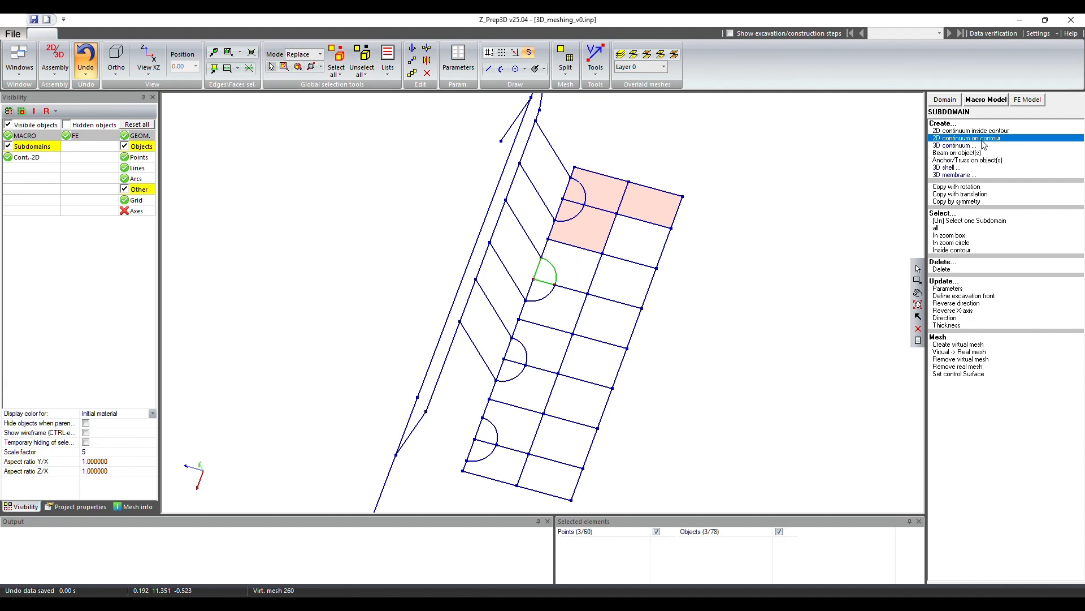
pyautogui.click(975, 137)
pyautogui.moveTo(537, 231); pyautogui.dragTo(617, 305)
pyautogui.click(963, 142)
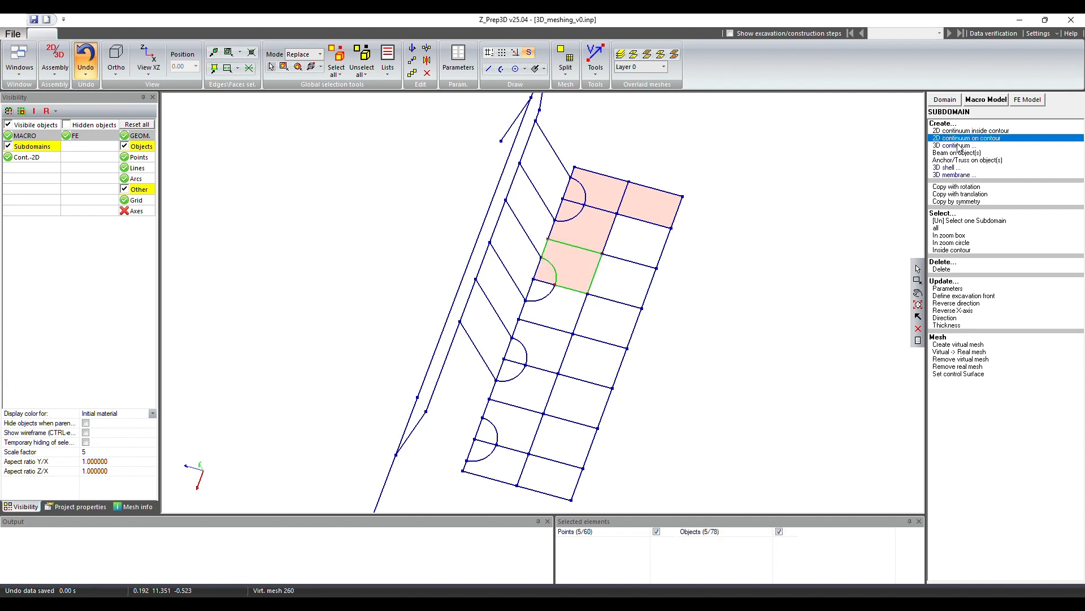
pyautogui.click(969, 345)
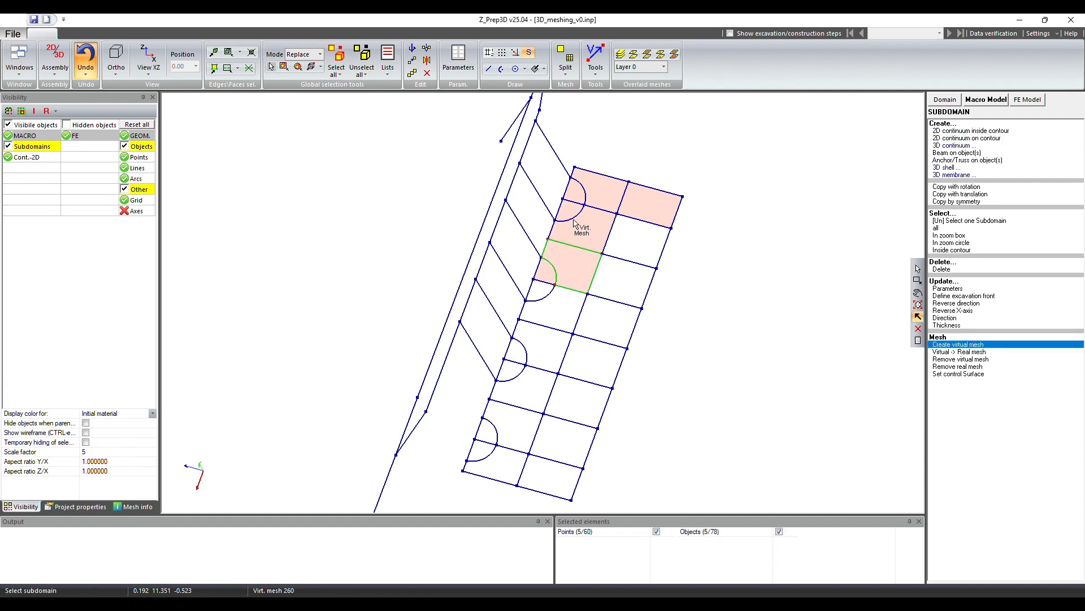
pyautogui.click(577, 193)
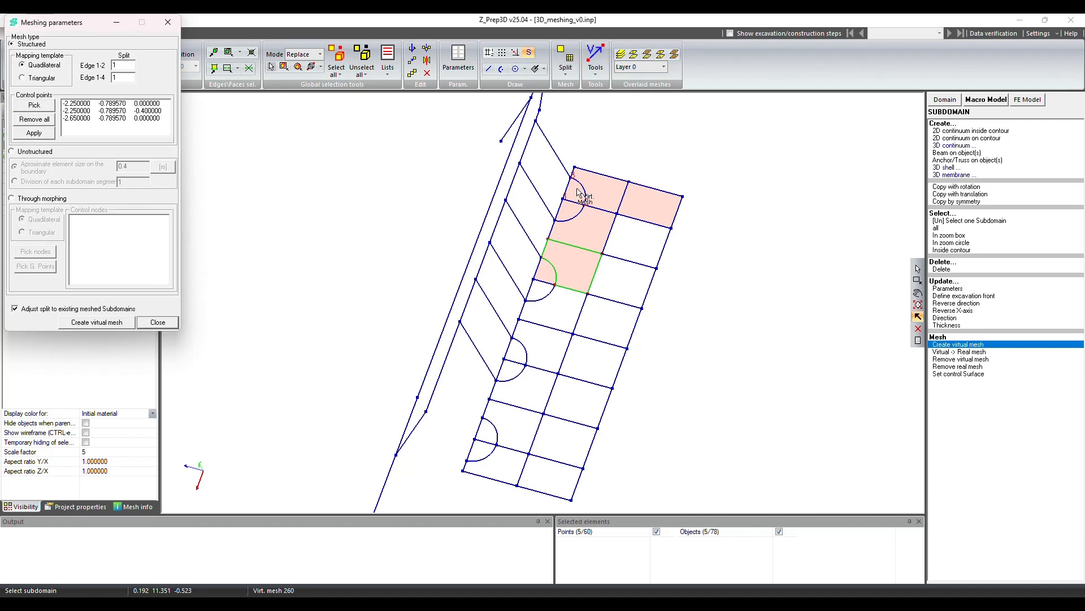
pyautogui.click(154, 322)
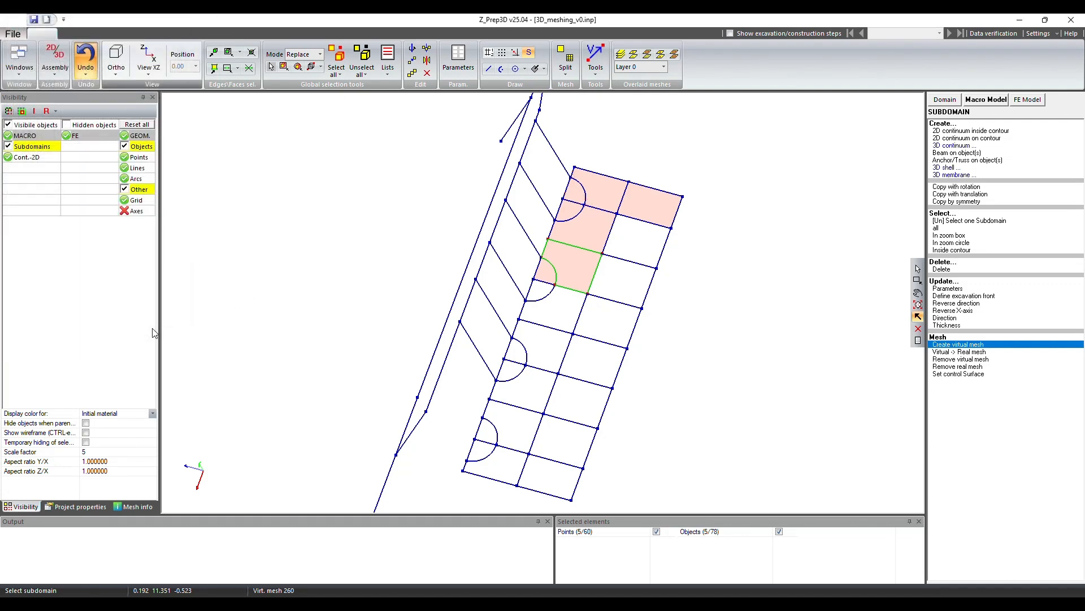
# Show the arched wall in the XZ view and unselect everything
pyautogui.click(149, 65)
pyautogui.click(193, 114)
pyautogui.scroll(5, 545, 285)
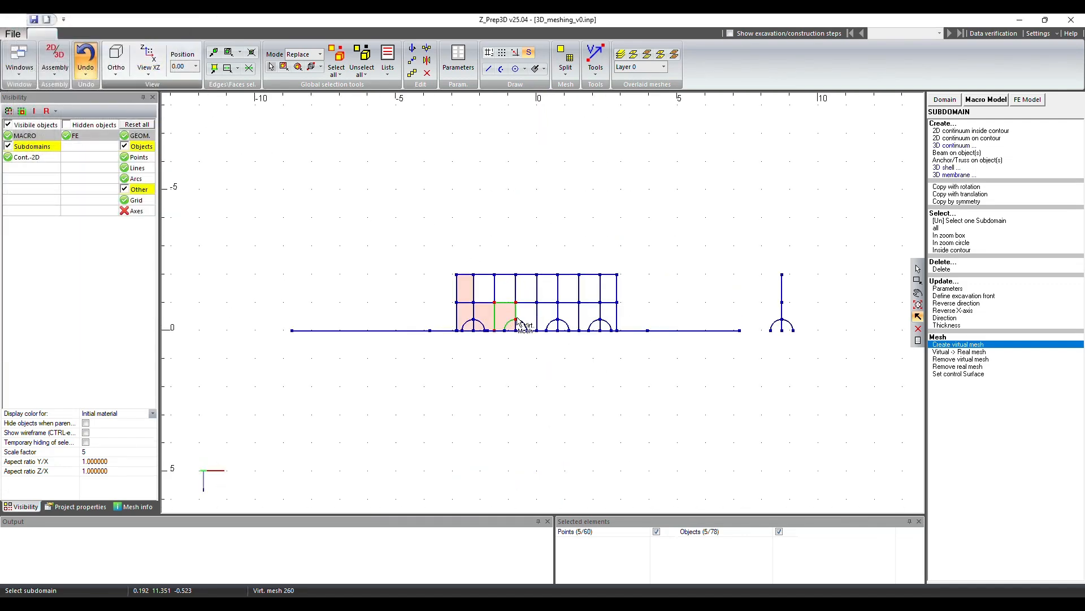
pyautogui.click(919, 295)
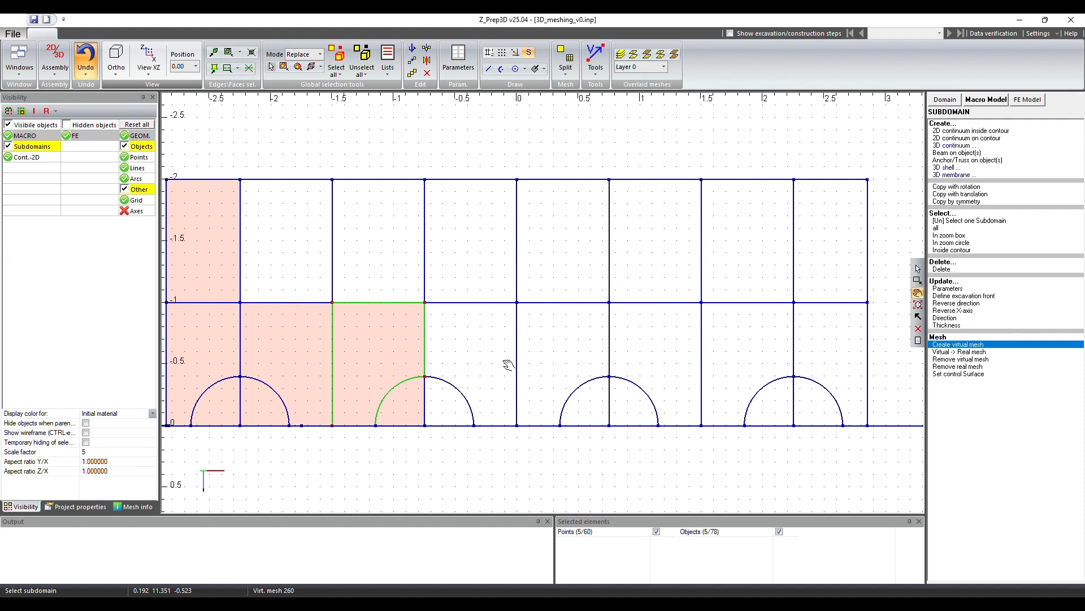
pyautogui.moveTo(472, 353); pyautogui.dragTo(622, 343)
pyautogui.click(360, 59)
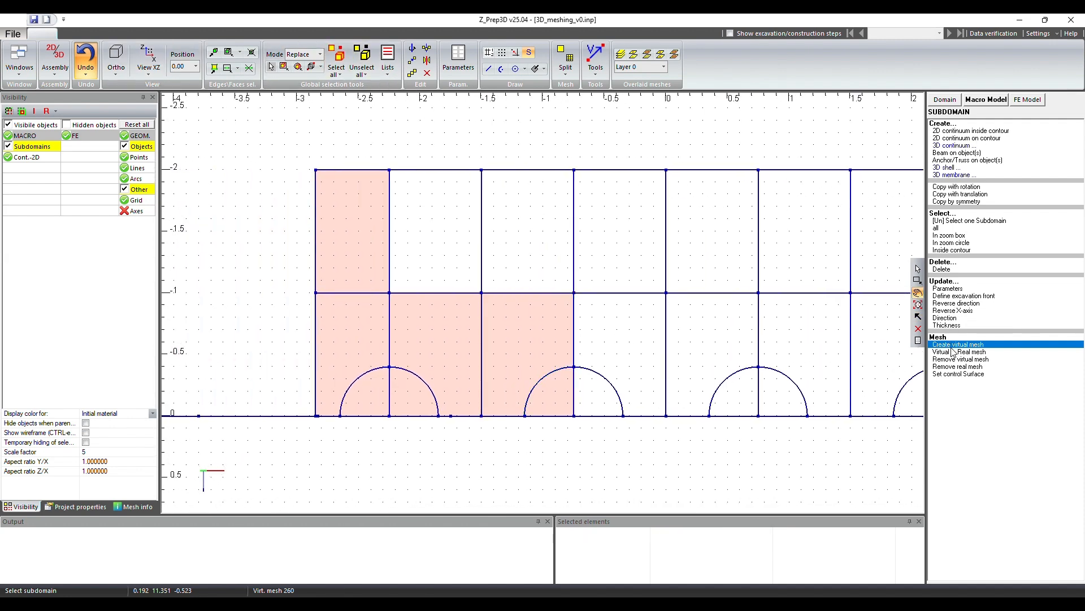
# Create a structured virtual mesh with the triangular mapping template on the first arch's outer quarter circle
pyautogui.click(362, 393)
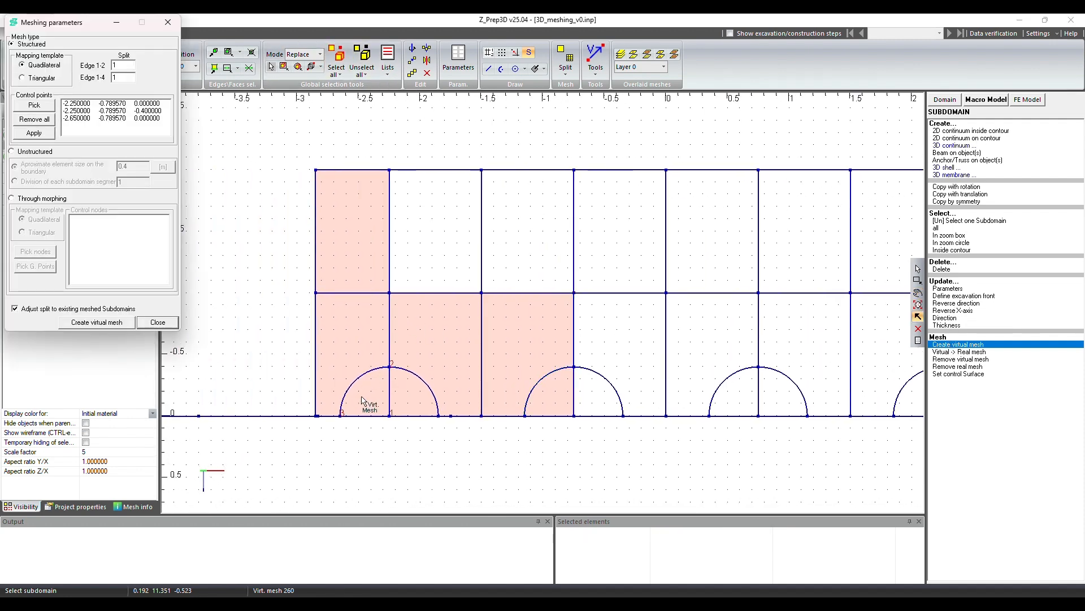
pyautogui.click(38, 79)
pyautogui.click(130, 89)
pyautogui.click(125, 99)
pyautogui.click(120, 323)
# Create a structured triangular-template virtual mesh on the first arch's other quarter circle with edge splits of 4, 6 and 4
pyautogui.click(413, 397)
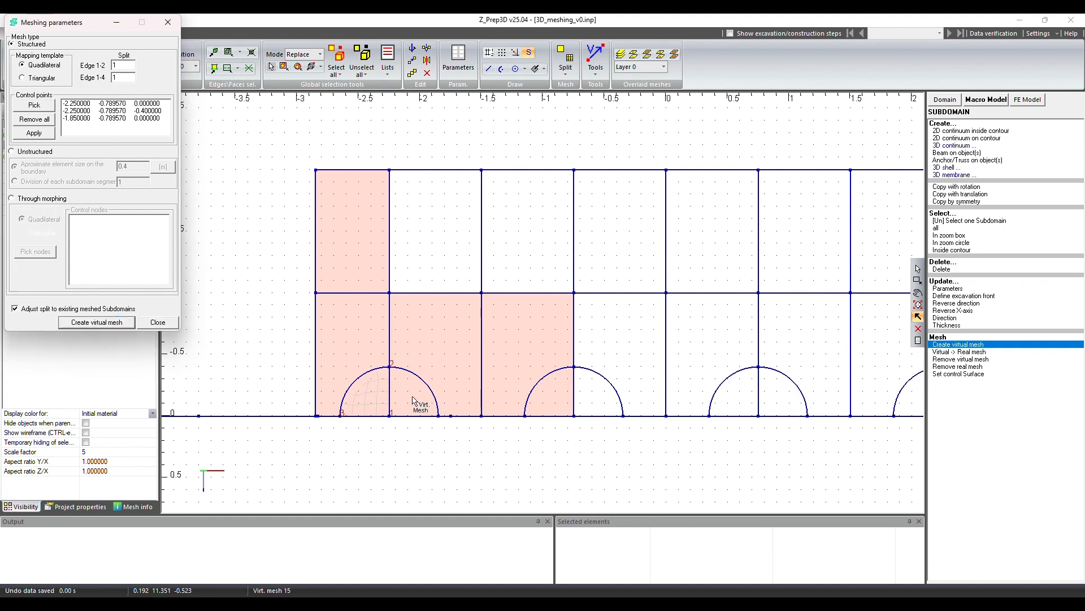
pyautogui.click(41, 78)
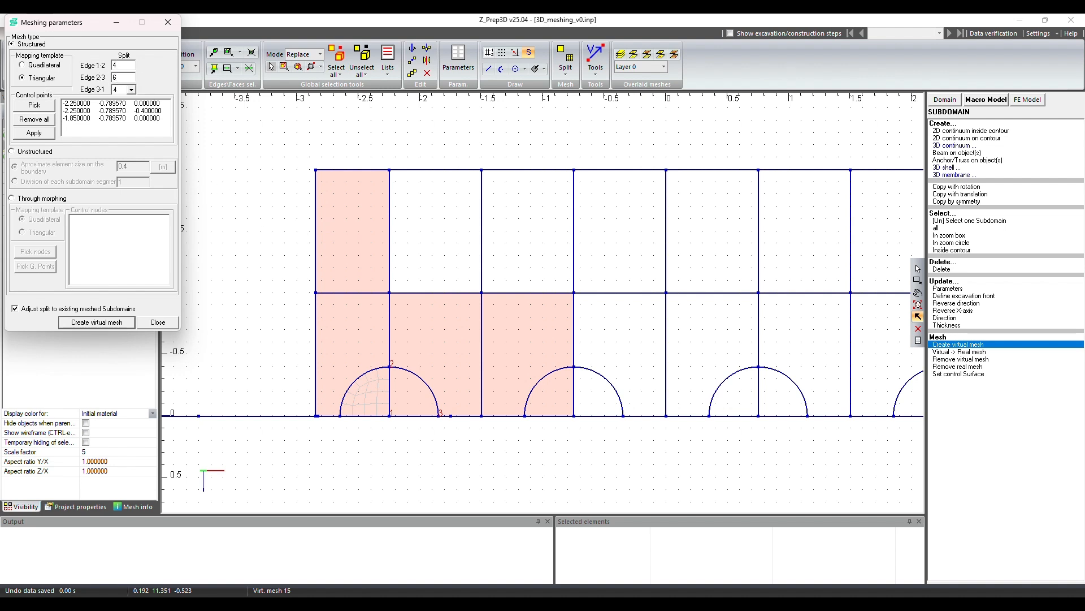
pyautogui.press('Tab')
pyautogui.click(106, 321)
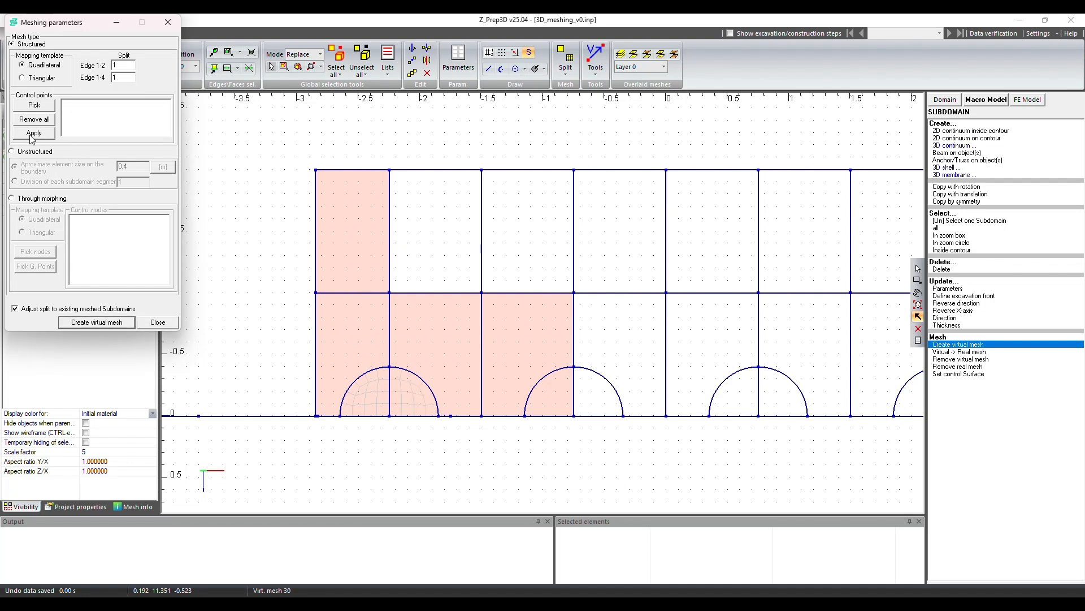
# Create unstructured virtual meshes with 0.16 m approximate element size on the end column's and second column's lower cells around the first arch
pyautogui.click(13, 151)
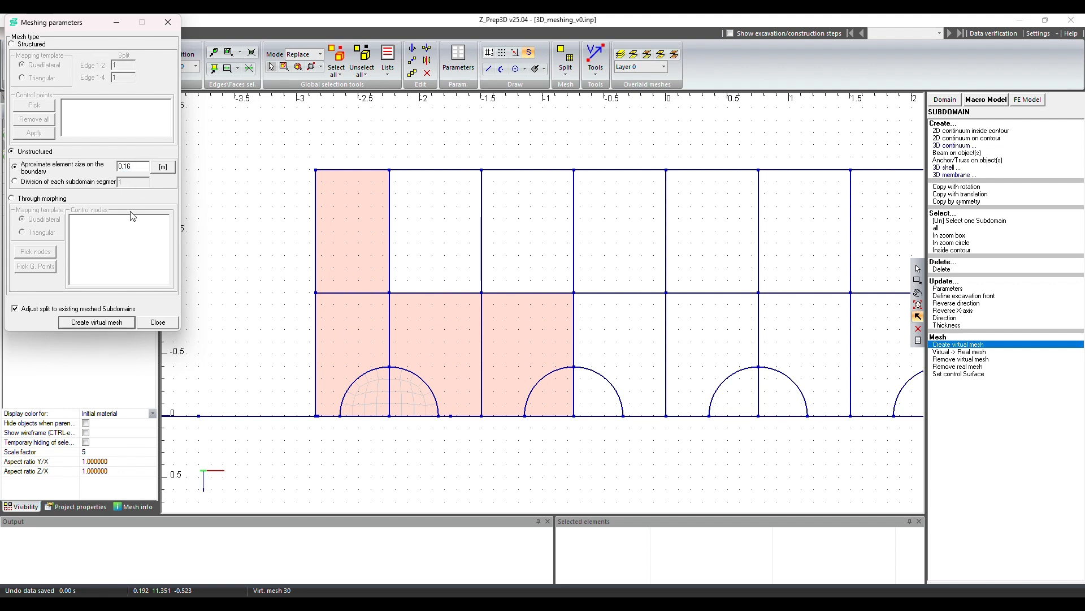
pyautogui.click(118, 328)
pyautogui.click(434, 341)
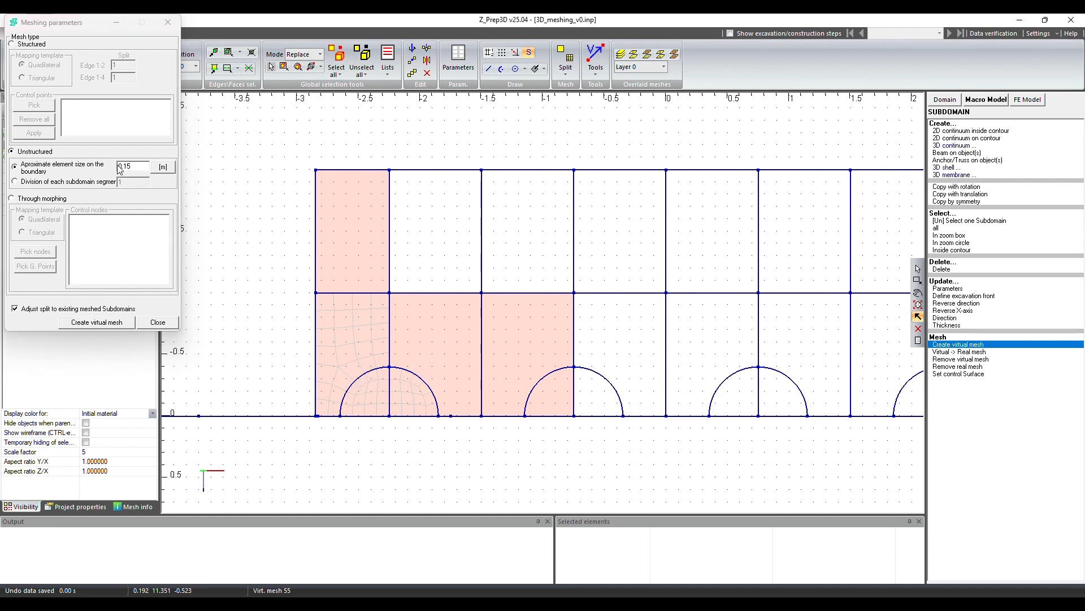
pyautogui.click(106, 323)
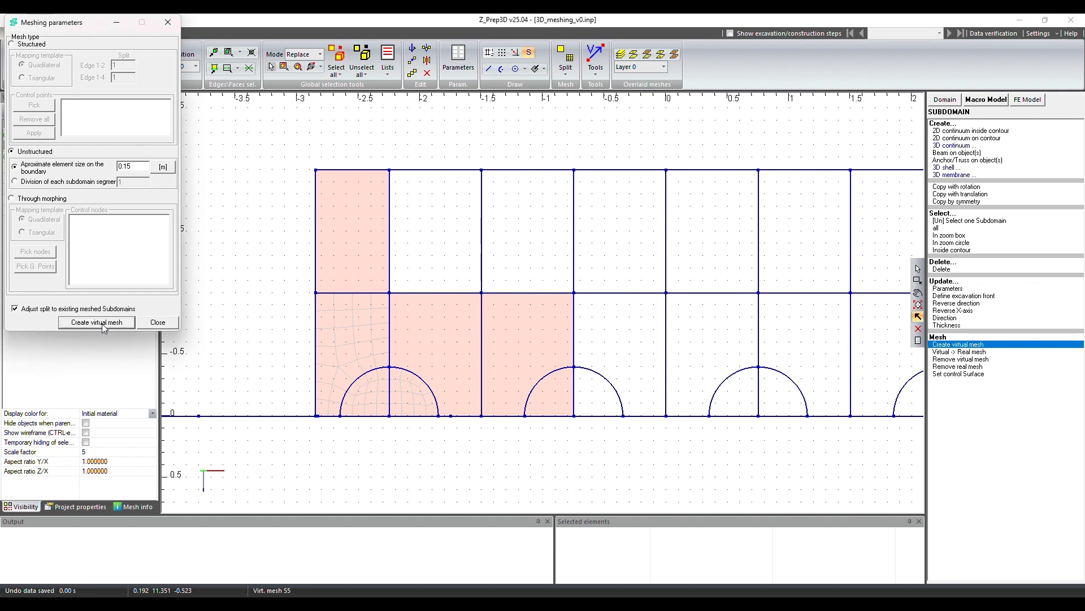
pyautogui.click(444, 345)
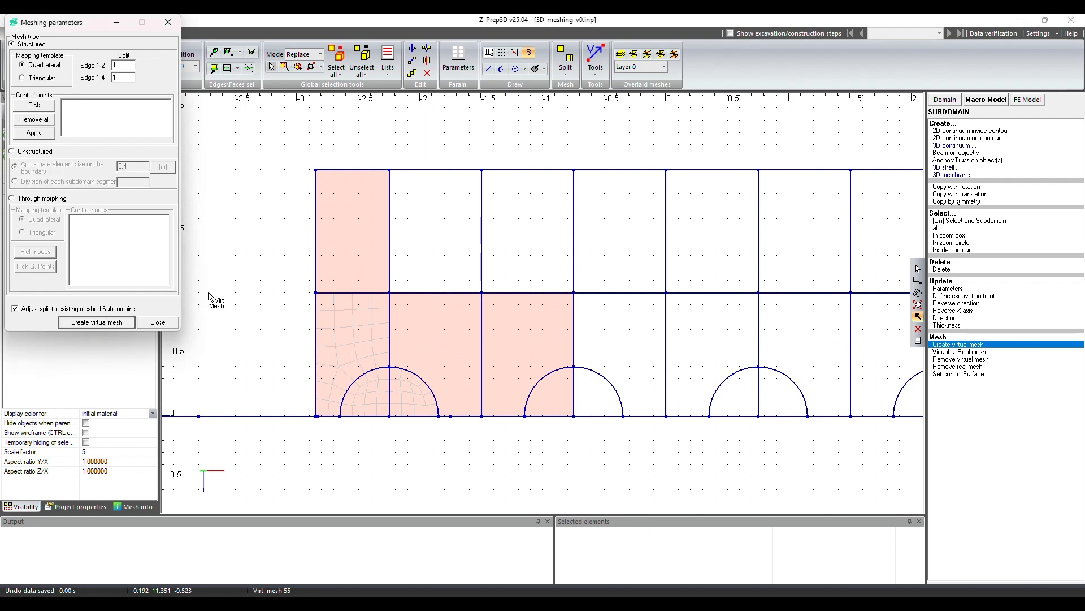
pyautogui.click(25, 153)
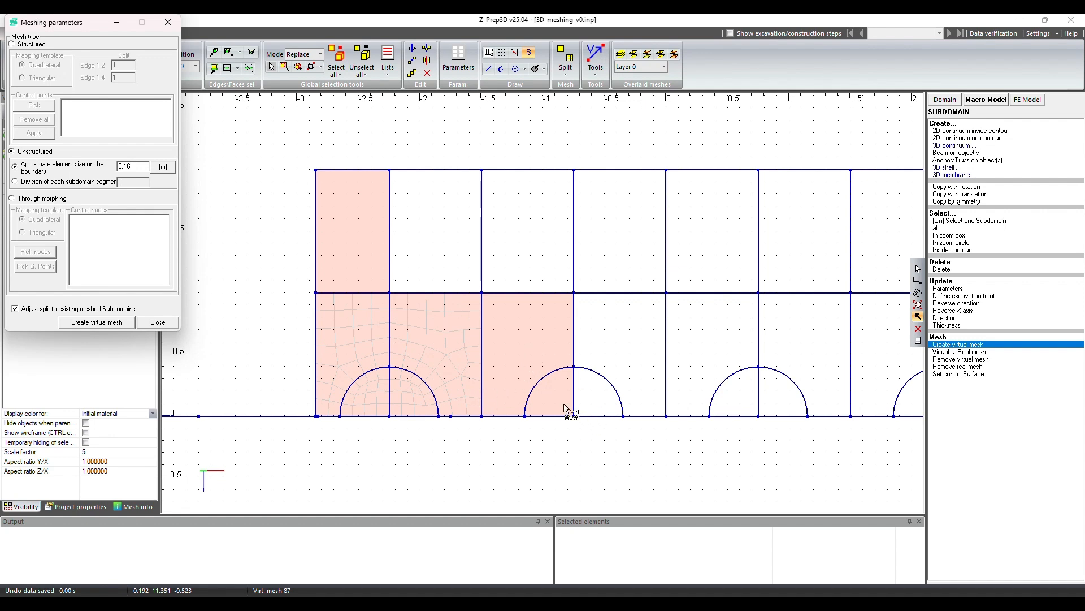
# Create a structured triangular-template virtual mesh on the second arch's nearer quarter circle with edge splits of 4, 6 and 4
pyautogui.click(554, 403)
pyautogui.click(23, 78)
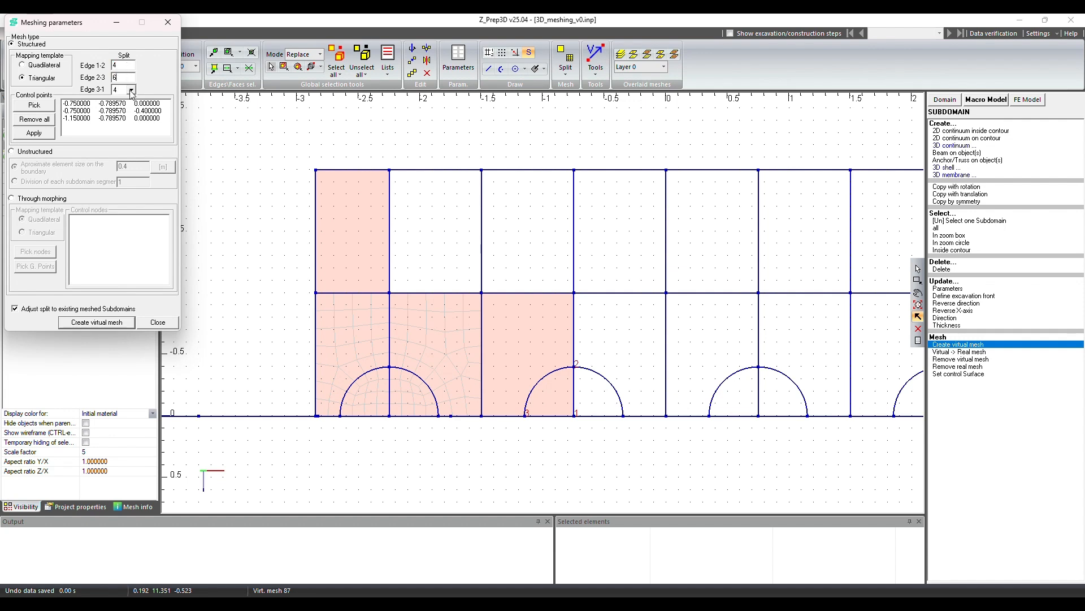
pyautogui.click(130, 90)
pyautogui.click(127, 100)
pyautogui.click(85, 326)
# Try to create an unstructured virtual mesh with 0.16 m approximate element size on the third column's lower cell
pyautogui.click(508, 333)
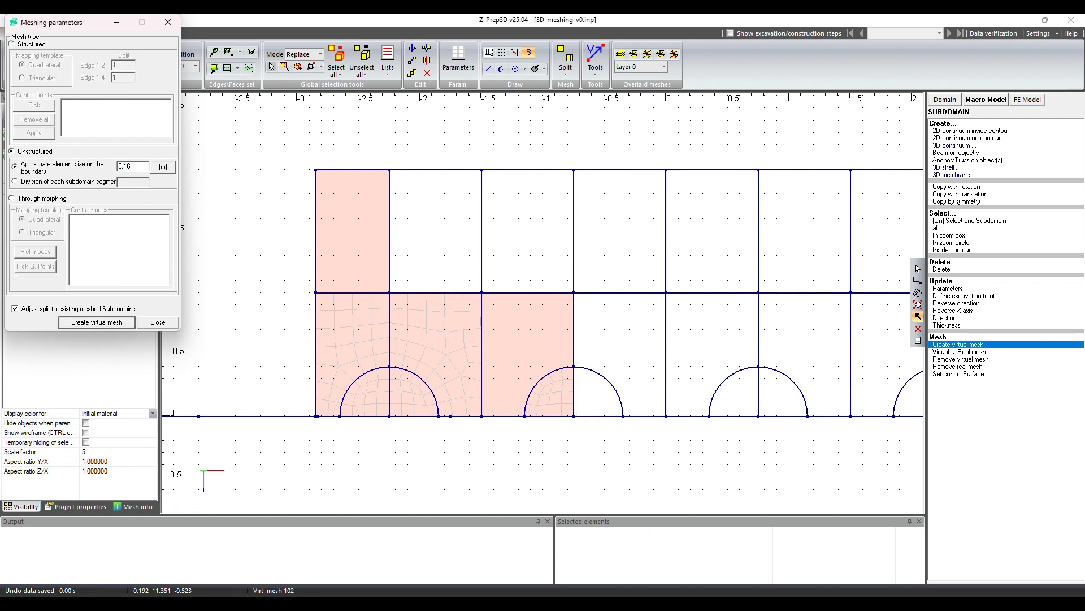
pyautogui.click(121, 327)
pyautogui.click(962, 359)
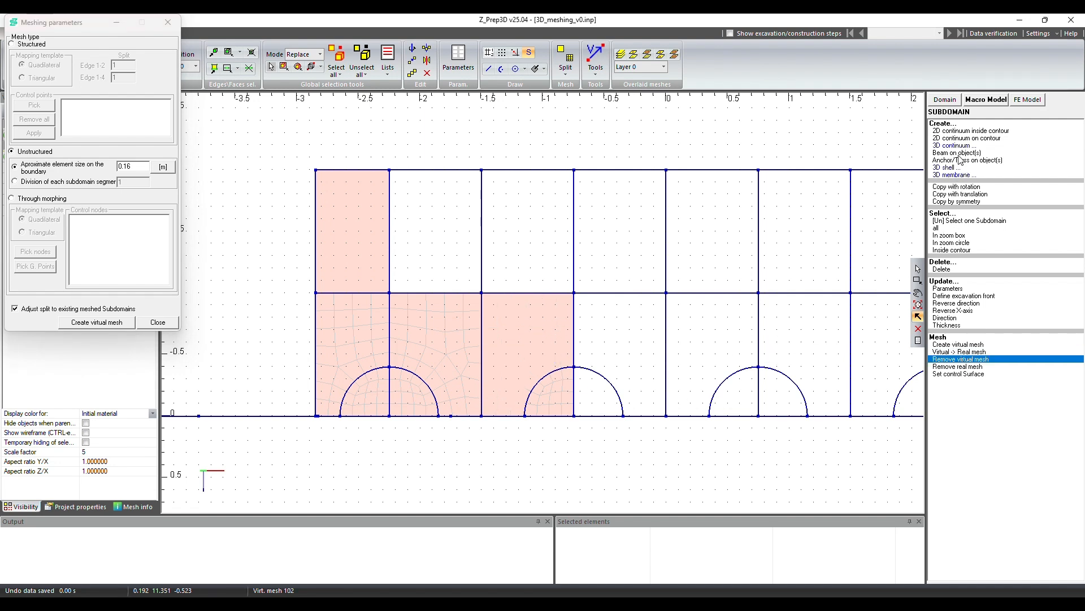
# Create a beam subdomain on the upper edge of the third column's lower cell, accepting the default material parameters
pyautogui.click(959, 153)
pyautogui.click(550, 298)
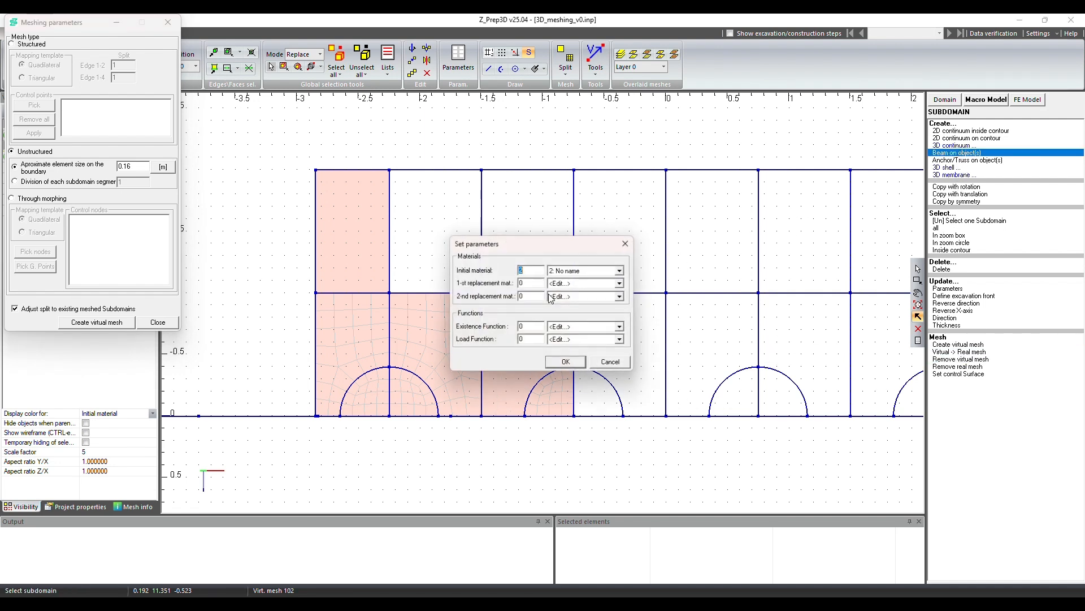
pyautogui.click(580, 360)
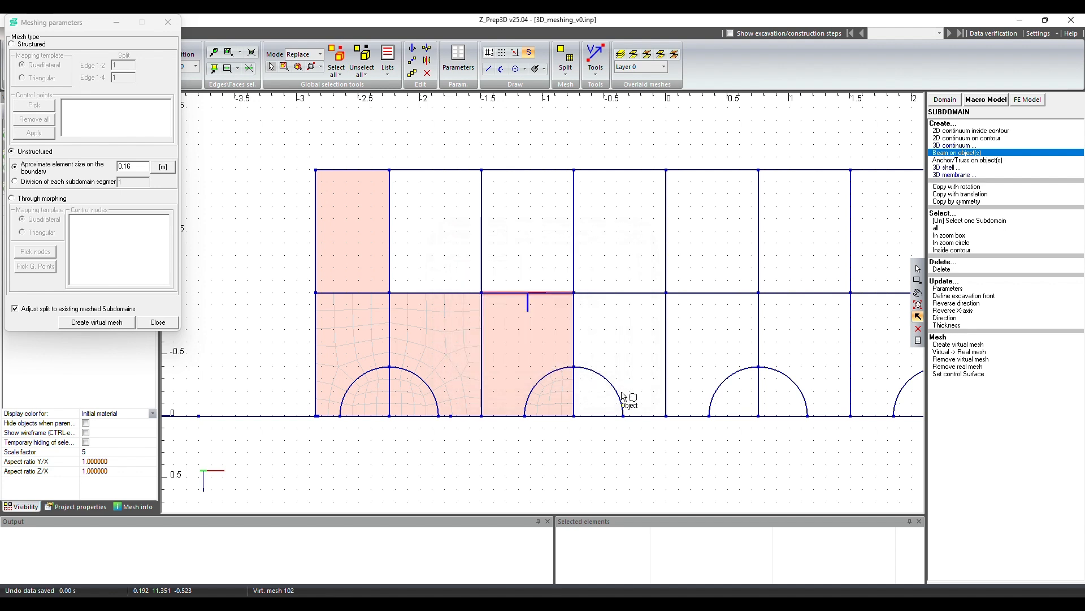
# Create a virtual mesh with a split of 5 on the beam and a 0.16 m unstructured one on the third column's lower cell
pyautogui.click(952, 346)
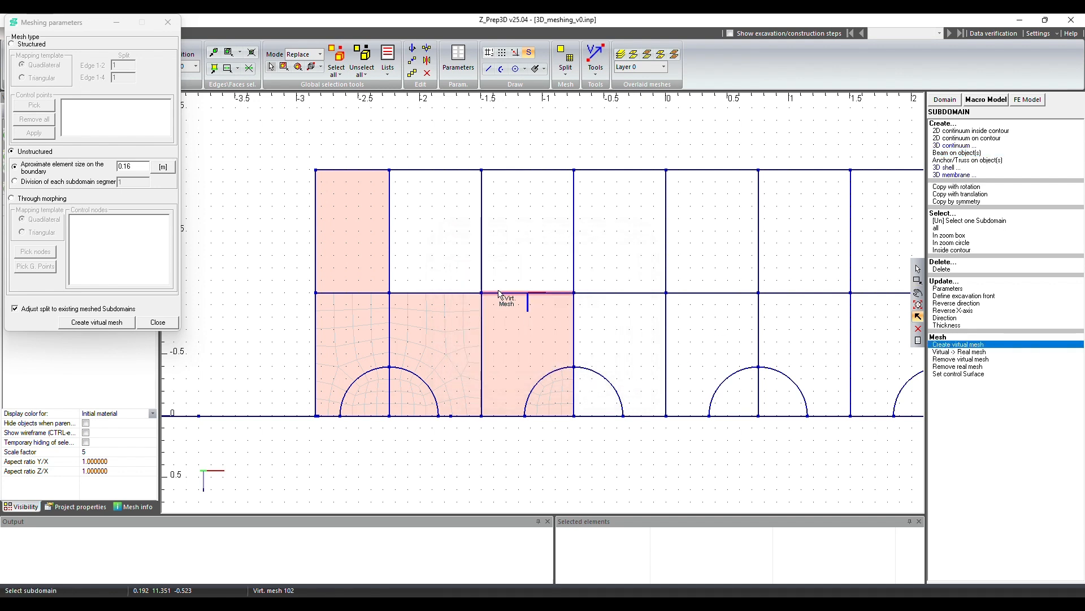
pyautogui.click(499, 293)
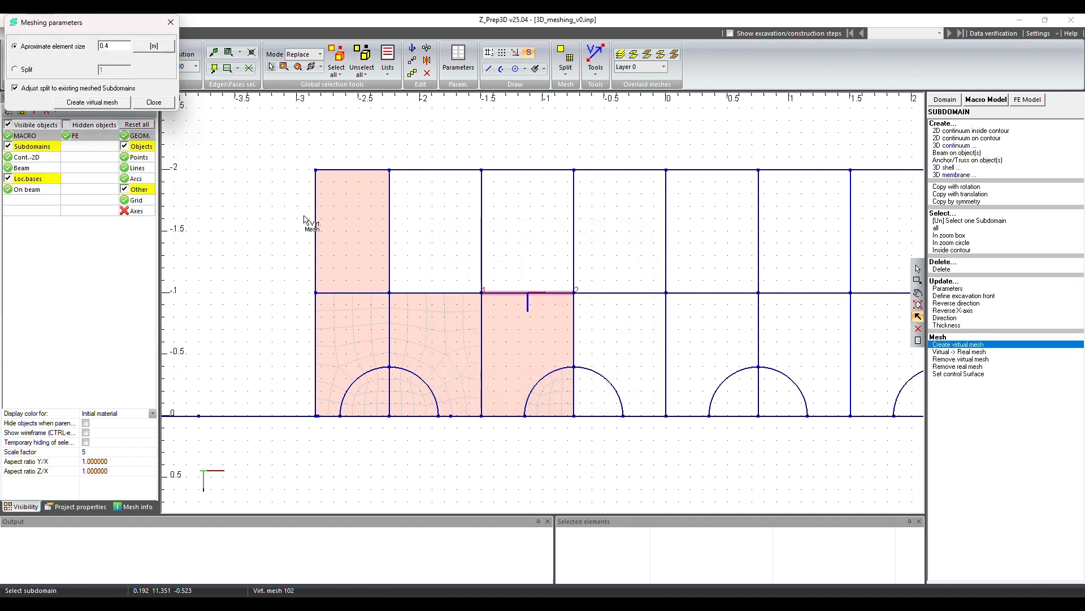
pyautogui.click(17, 71)
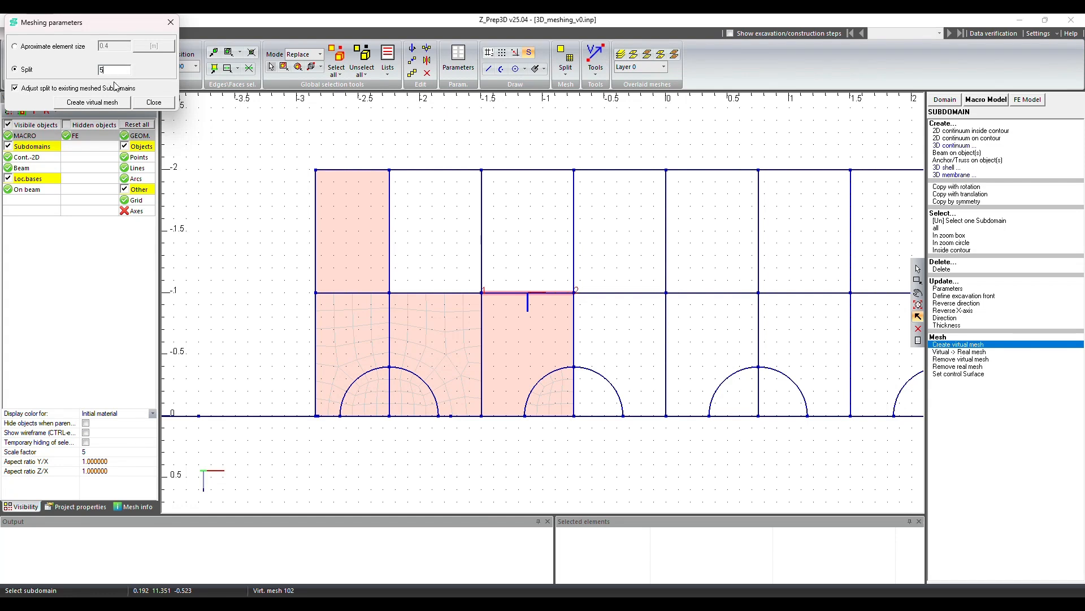
pyautogui.click(119, 105)
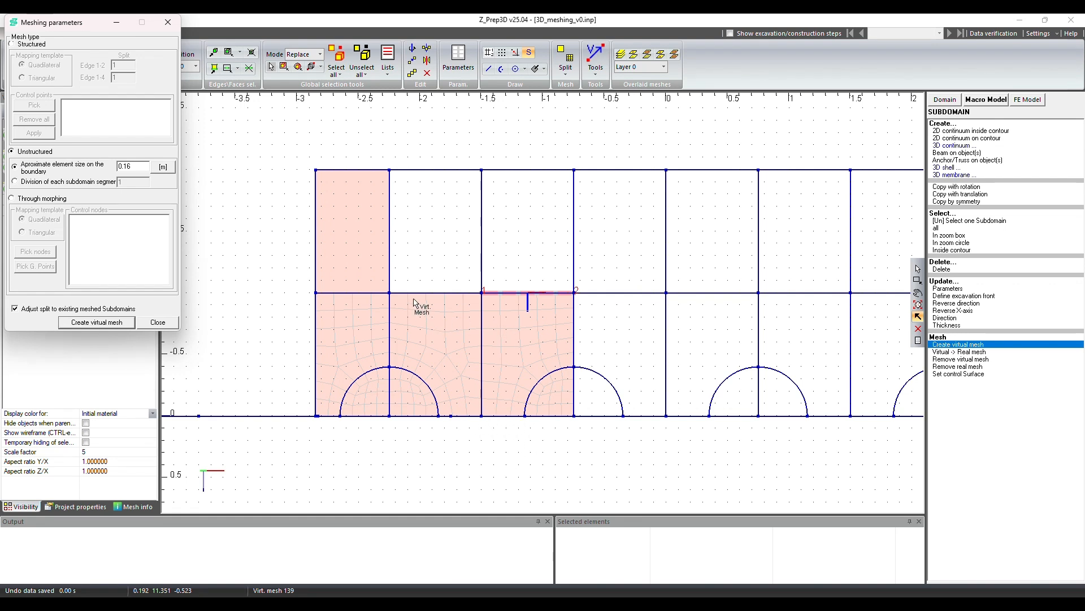
pyautogui.click(158, 322)
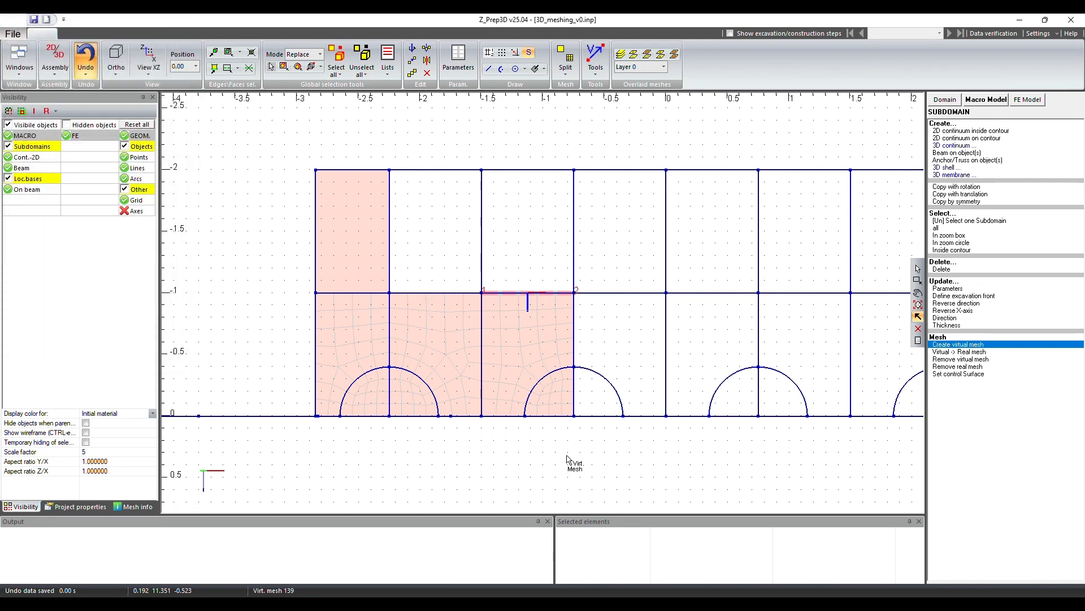
# Regenerate the second column's lower cell virtual mesh as unstructured with 0.16 m approximate element size
pyautogui.click(446, 344)
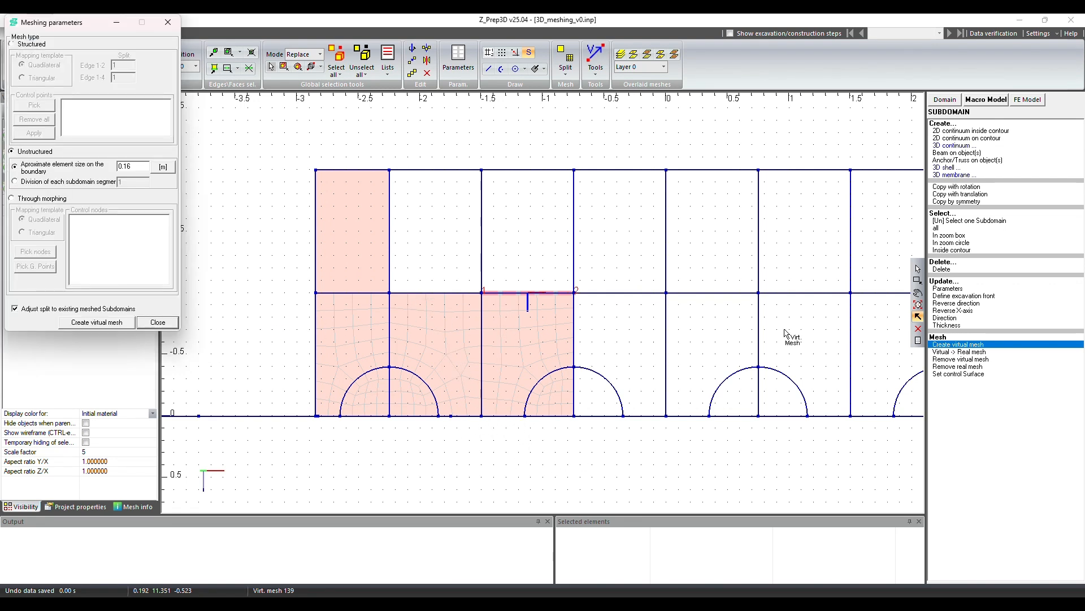
pyautogui.click(119, 322)
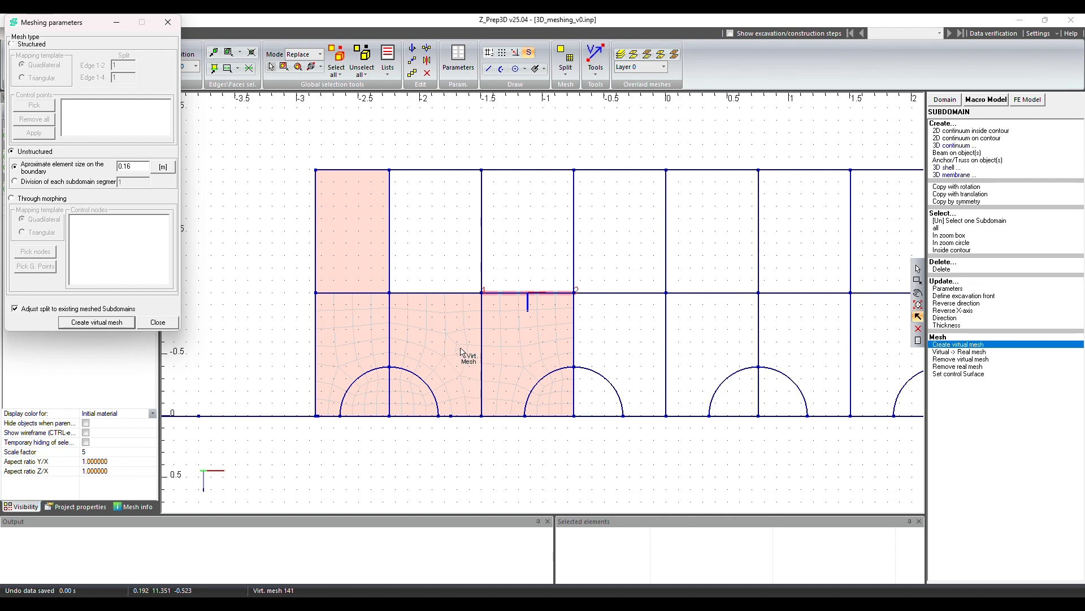
pyautogui.click(158, 322)
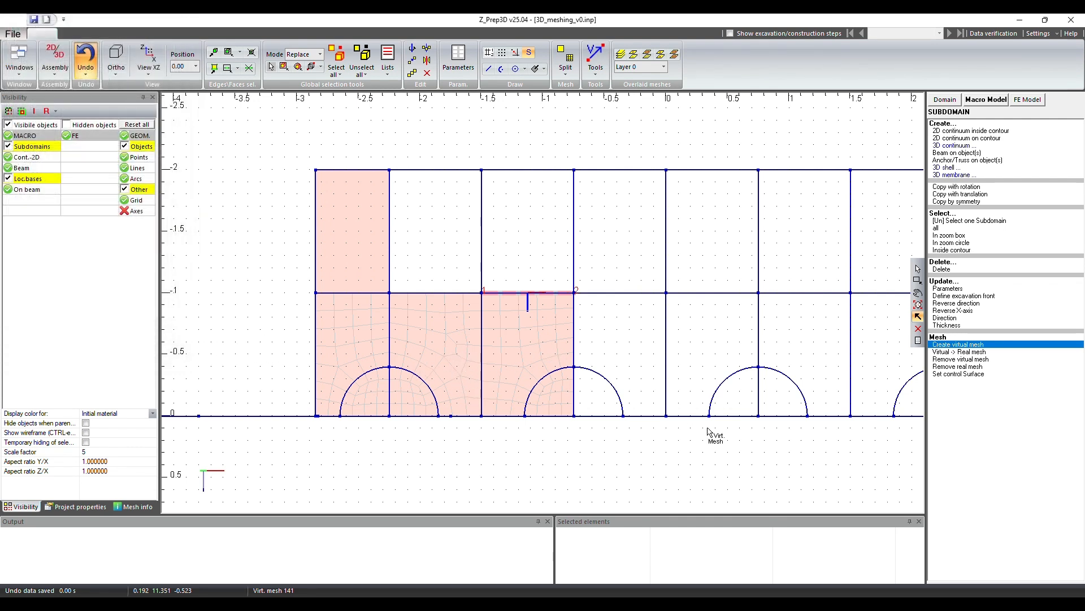
# Convert the virtual meshes of the three lower cells and the arch quarter circles to real meshes
pyautogui.click(961, 351)
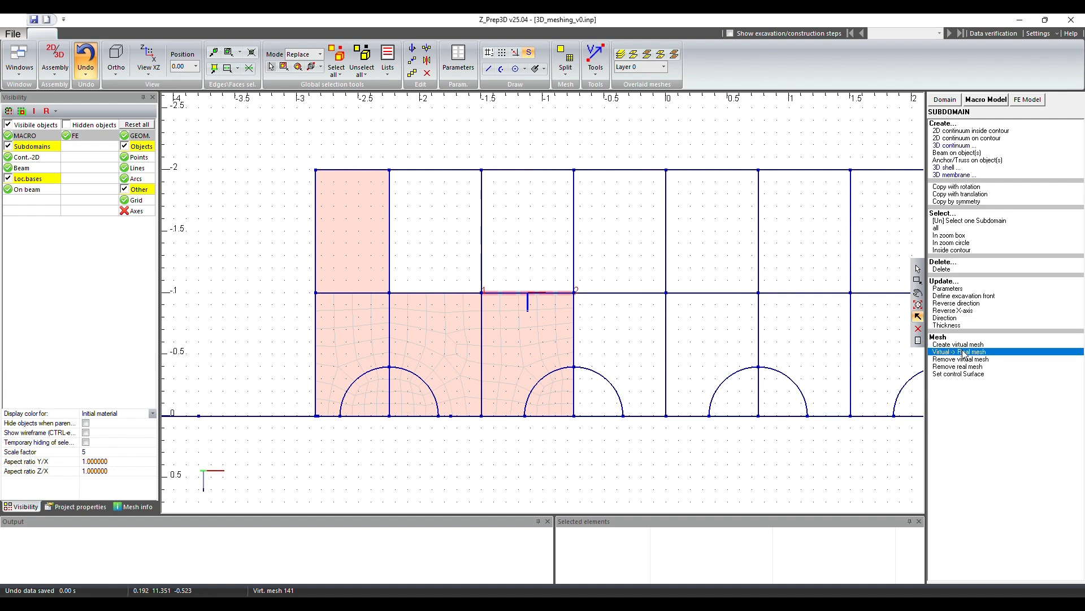
pyautogui.click(529, 402)
pyautogui.click(509, 360)
pyautogui.click(438, 337)
pyautogui.click(416, 396)
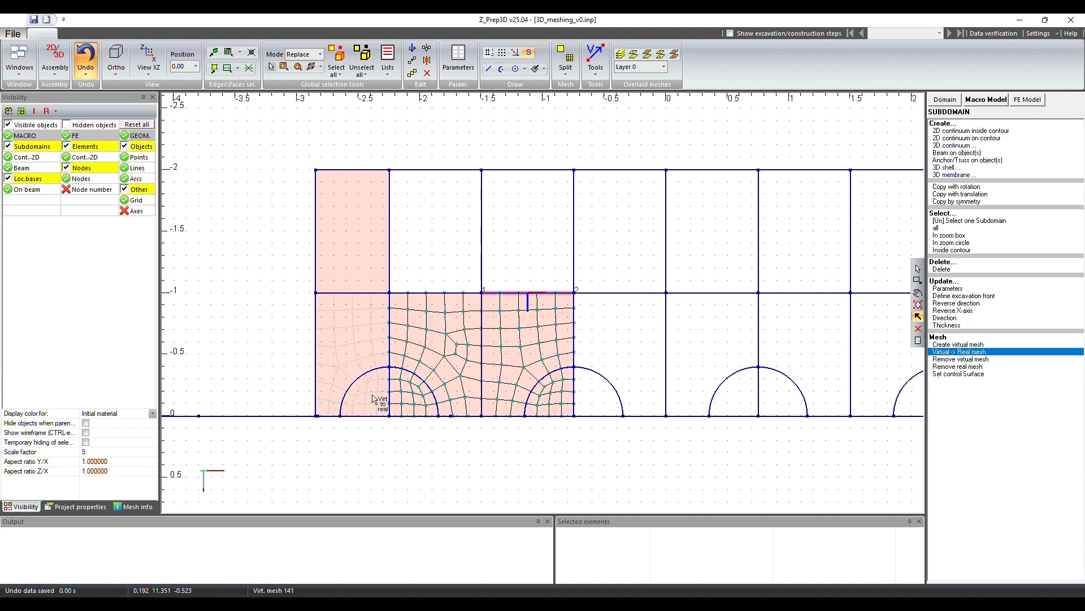
pyautogui.click(373, 399)
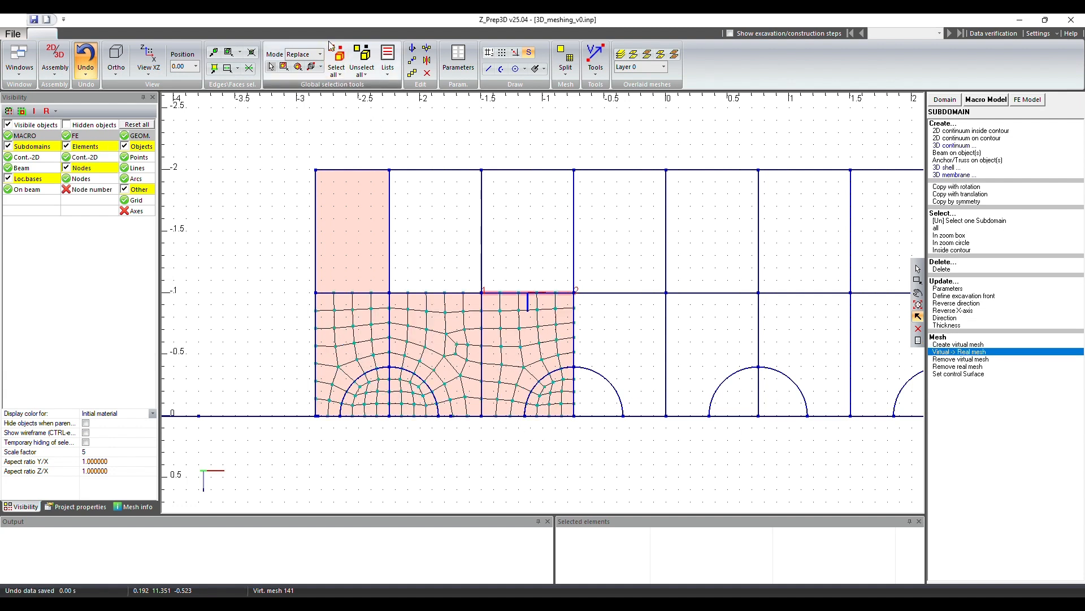
# Create a structured quadrilateral virtual mesh on the end column's upper cell with Edge 1-4 split 7, and convert it to a real mesh
pyautogui.click(967, 344)
pyautogui.click(370, 252)
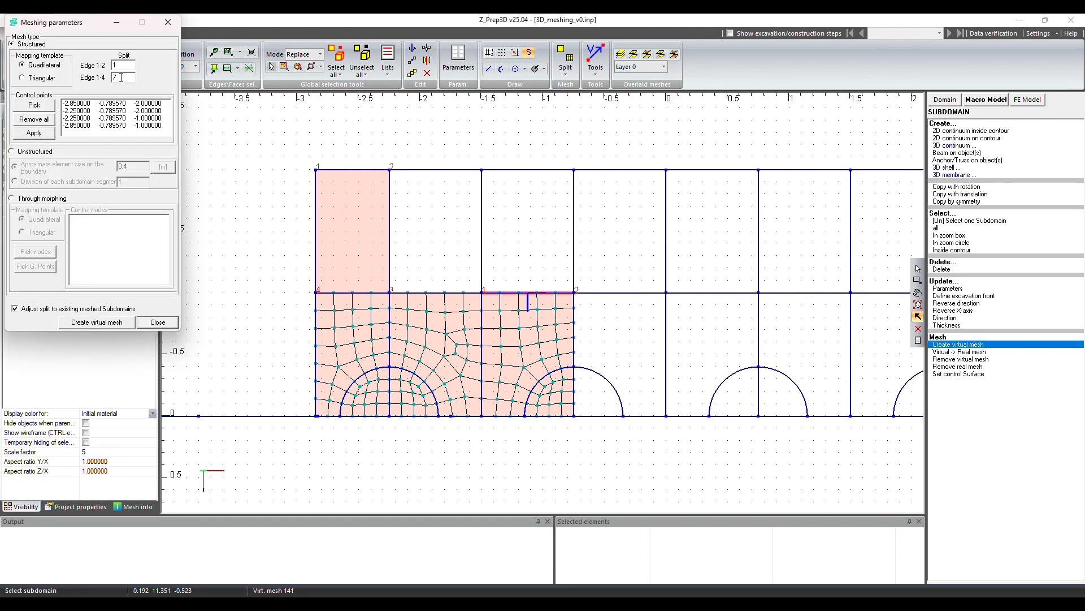
pyautogui.click(118, 322)
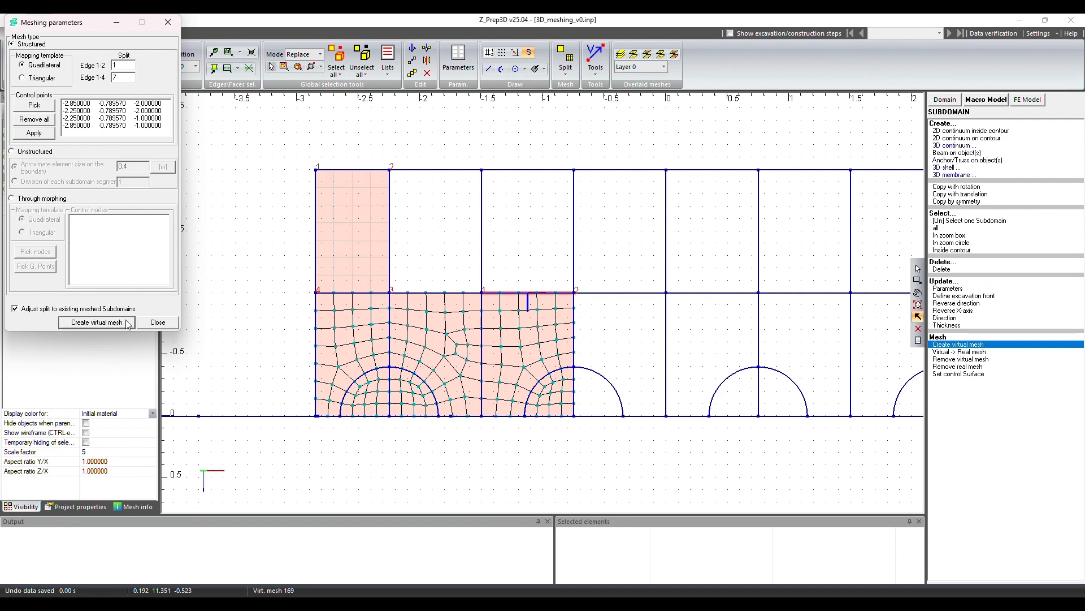
pyautogui.click(157, 323)
pyautogui.click(971, 351)
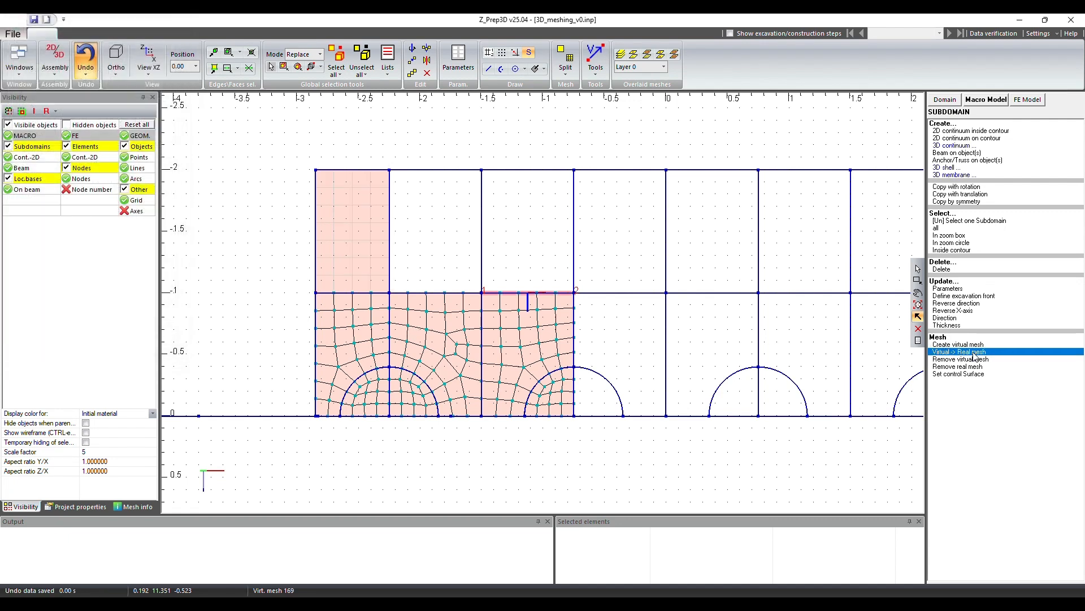
pyautogui.click(362, 237)
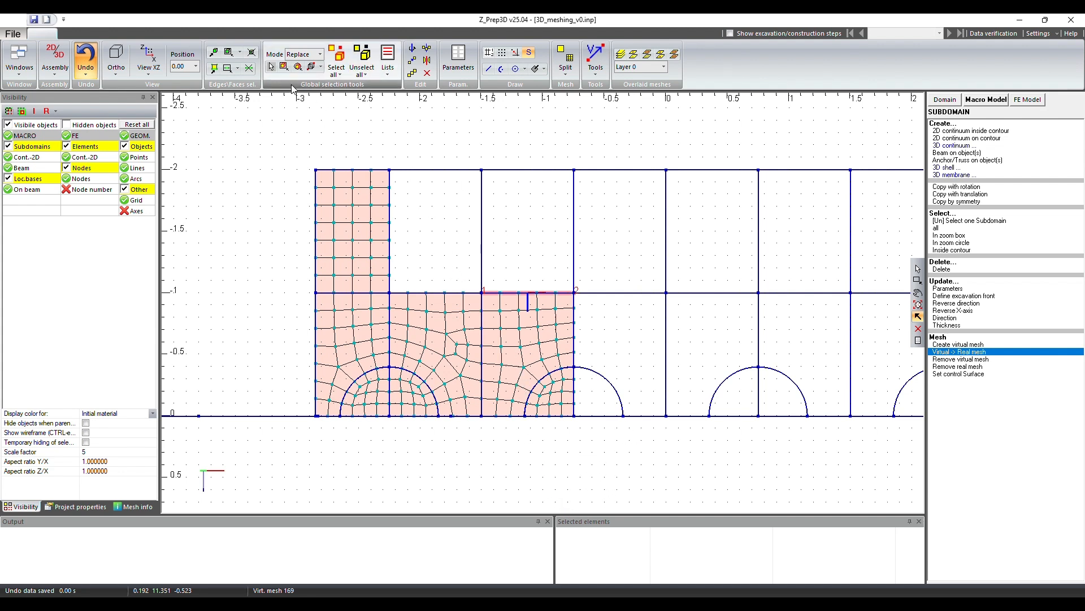
# Select the mesh of the second column's lower cell and create a point at the midpoint of the cell's upper edge
pyautogui.click(283, 66)
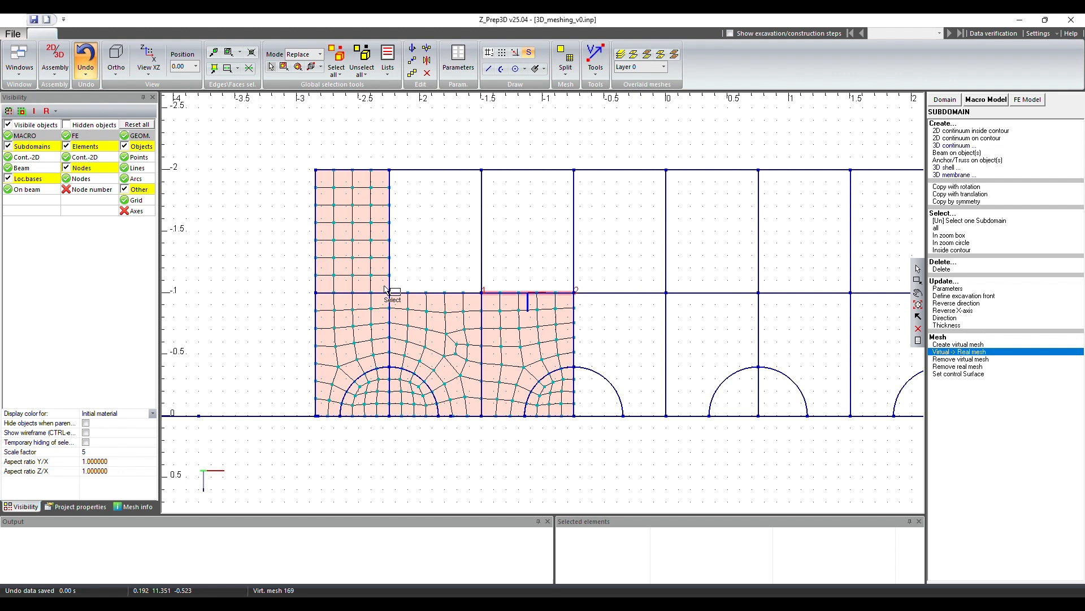
pyautogui.moveTo(387, 291); pyautogui.dragTo(487, 450)
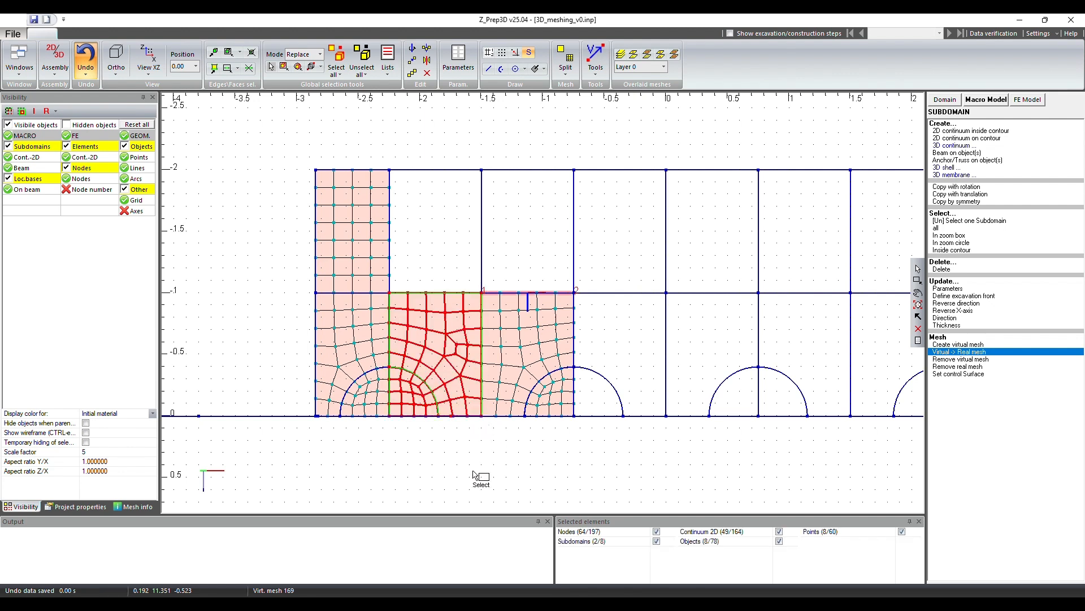
pyautogui.click(525, 70)
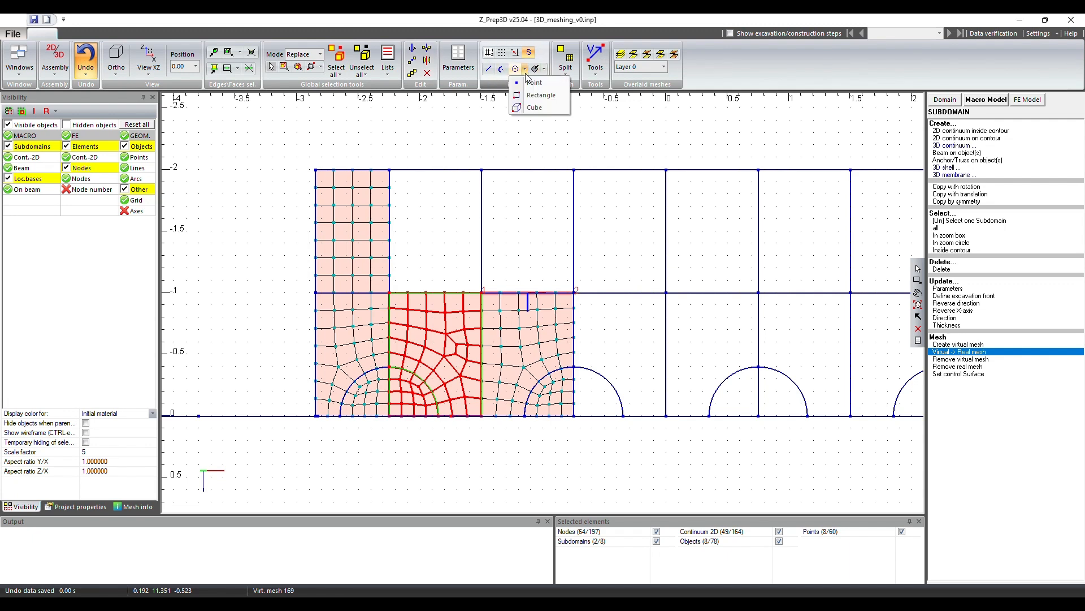
pyautogui.click(536, 82)
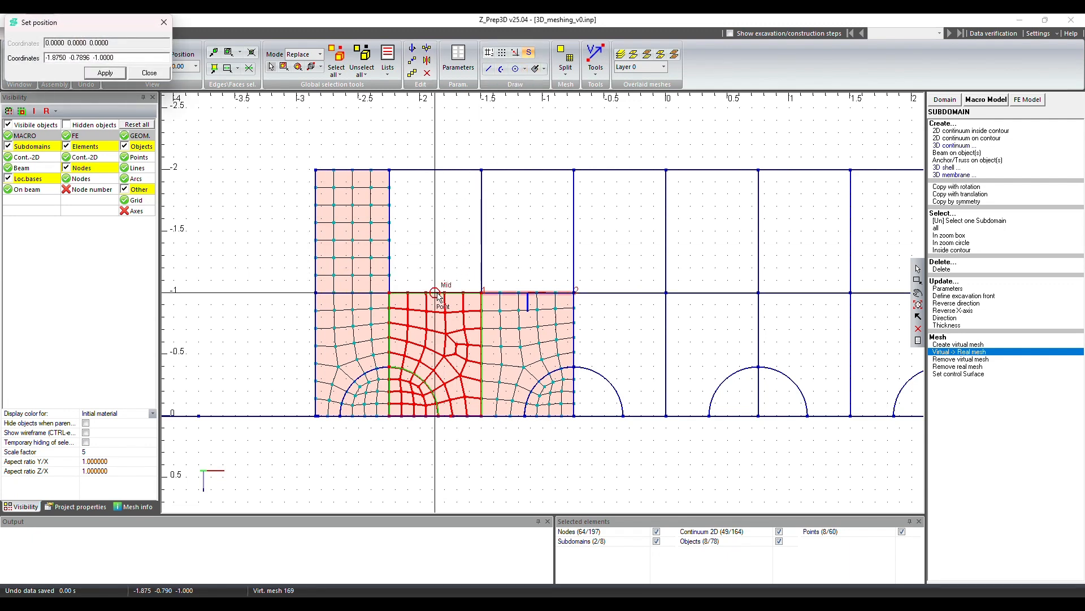
pyautogui.click(437, 293)
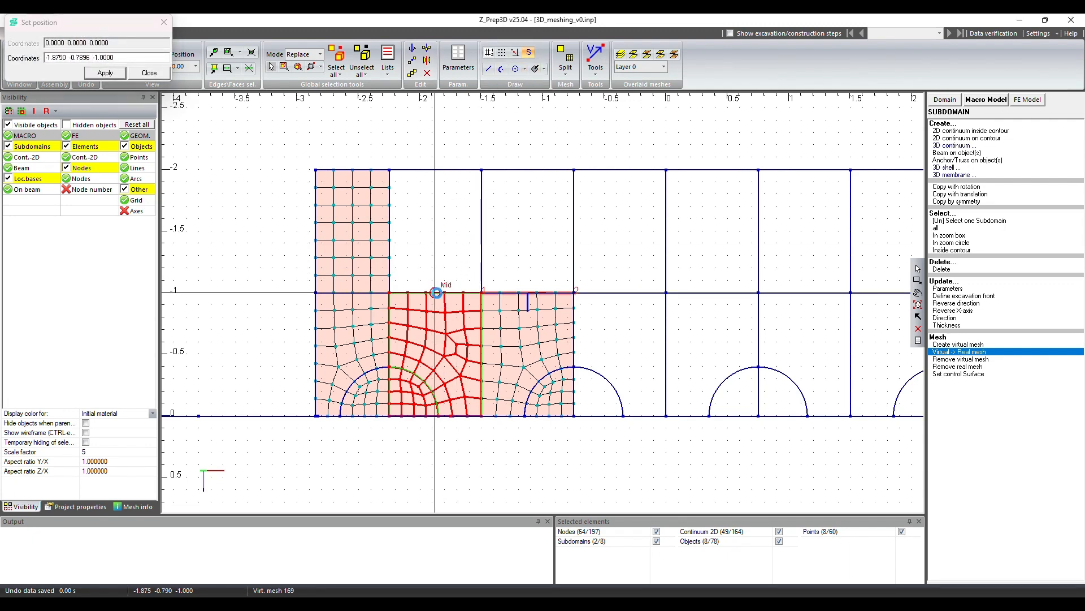
pyautogui.click(162, 72)
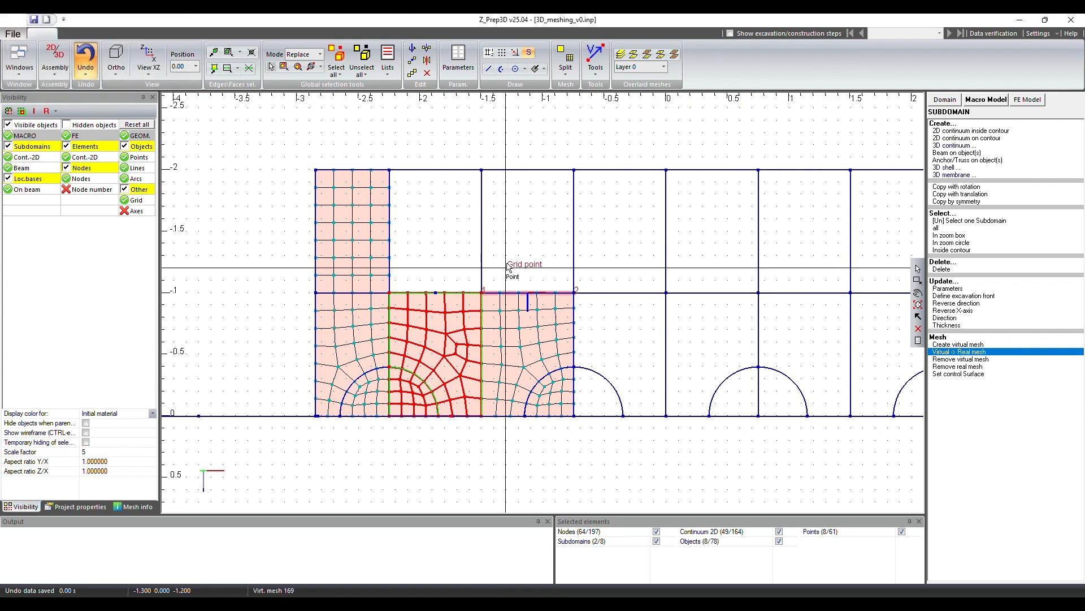
# Query the coordinates of the midpoint on the second column's lower cell
pyautogui.click(595, 67)
pyautogui.click(592, 117)
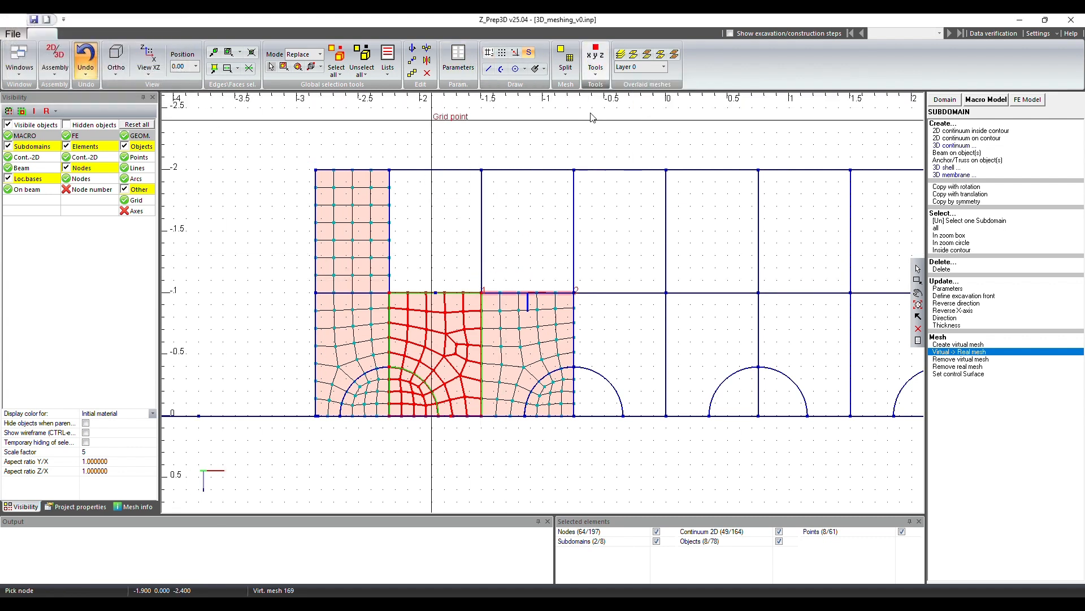
pyautogui.click(436, 293)
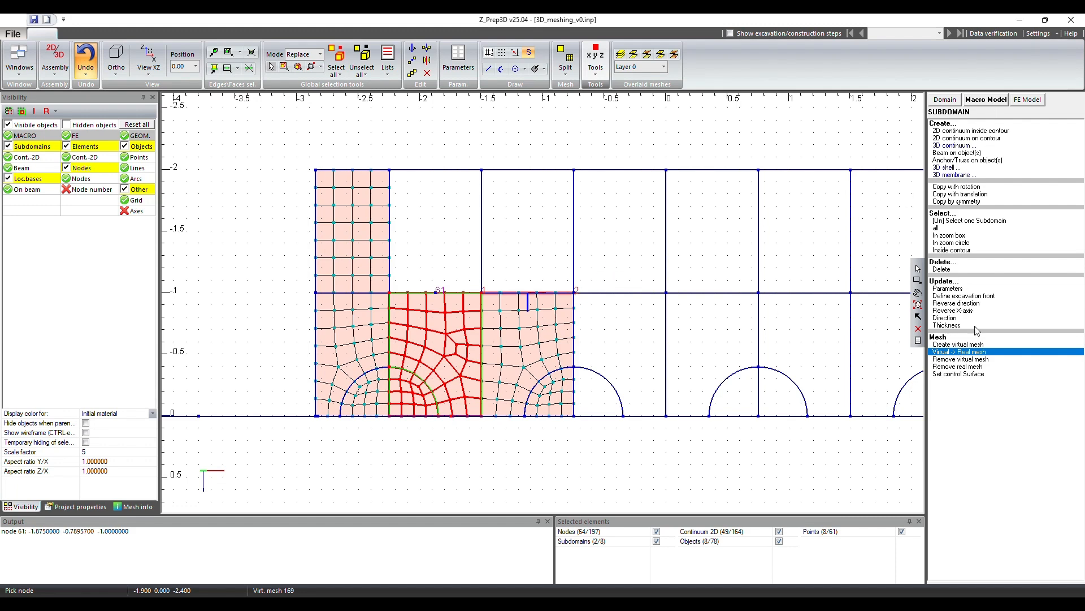
# Copy the selected 2D continuum elements with rotation into the upper cell, about the axis through X -1.875, Z -1, and clear the selection
pyautogui.click(1026, 101)
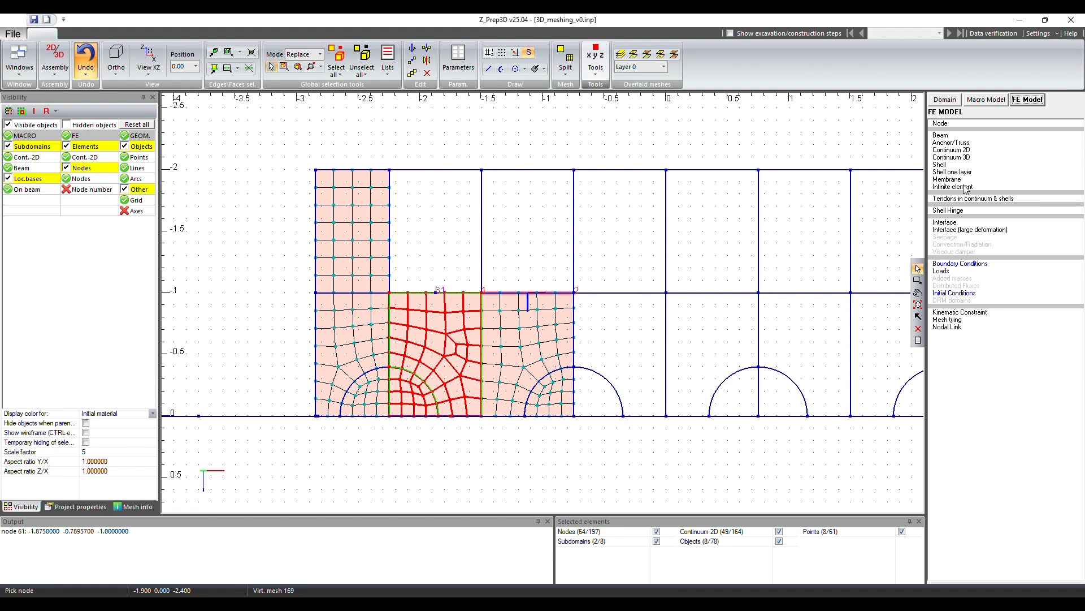
pyautogui.click(957, 152)
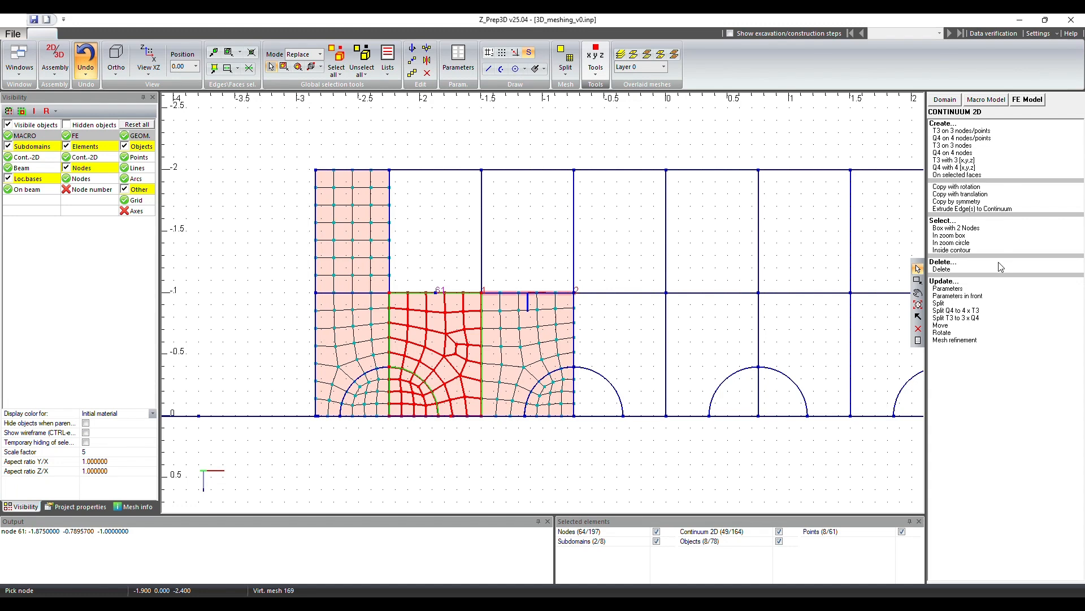
pyautogui.click(957, 187)
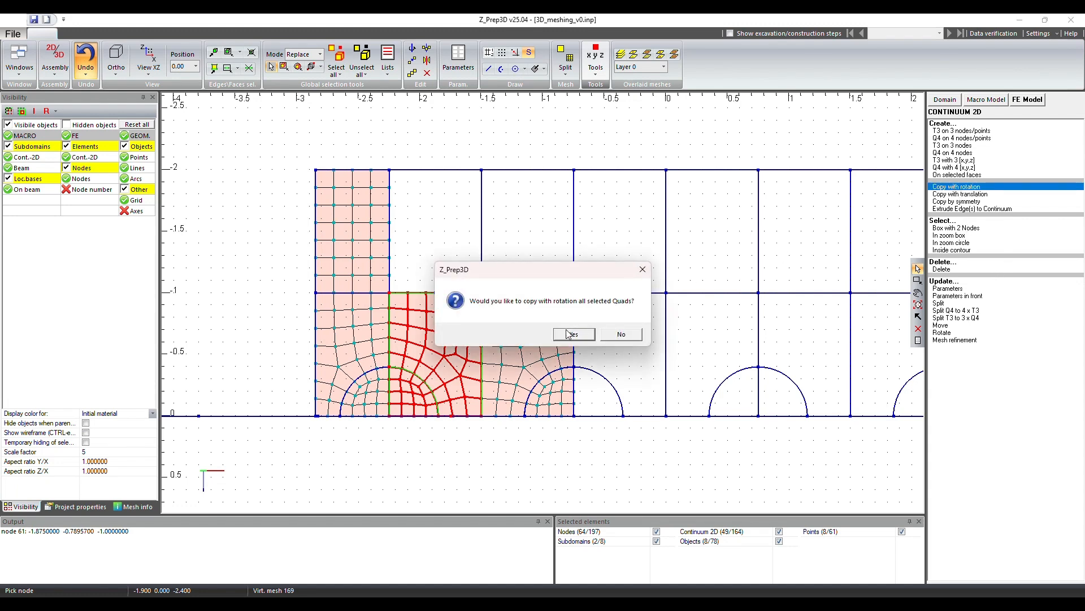
pyautogui.click(573, 335)
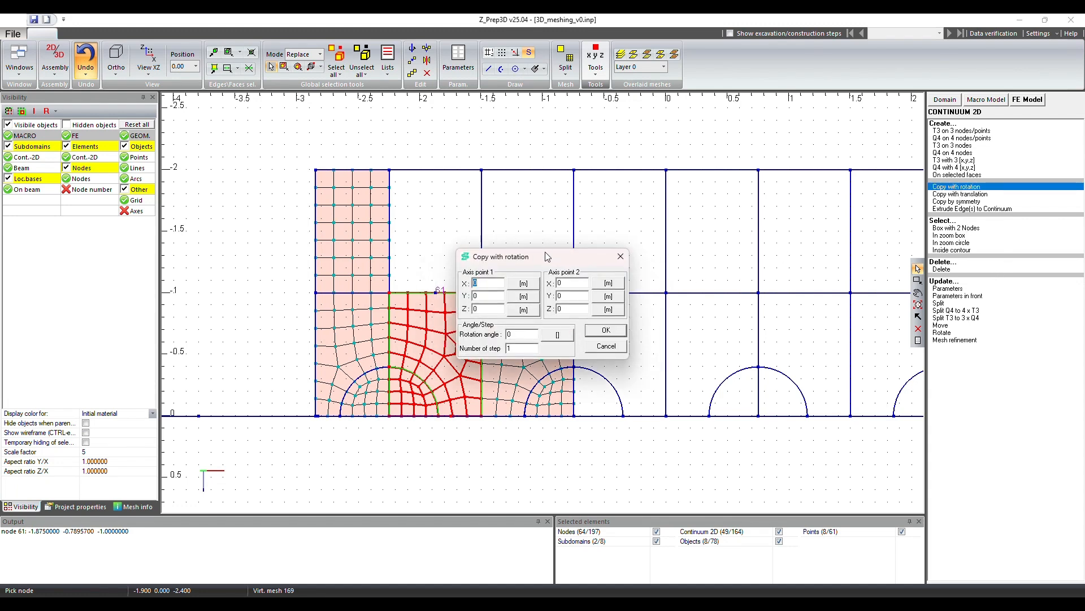
pyautogui.moveTo(545, 259); pyautogui.dragTo(597, 263)
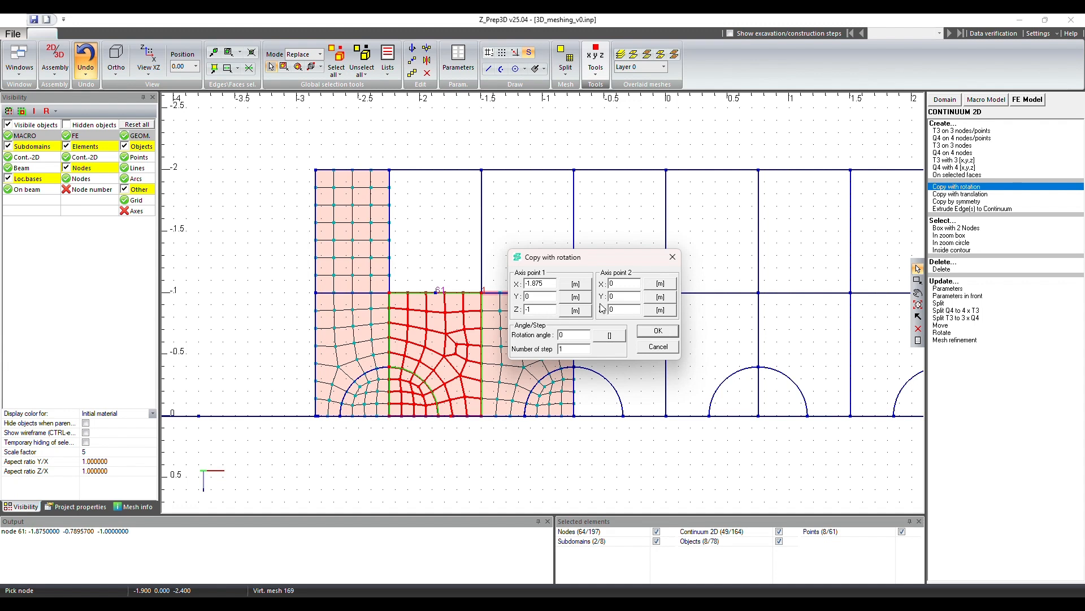
pyautogui.moveTo(545, 283); pyautogui.dragTo(510, 280)
pyautogui.hotkey('ctrl', 'c')
pyautogui.doubleClick(628, 283)
pyautogui.hotkey('ctrl', 'v')
pyautogui.click(659, 332)
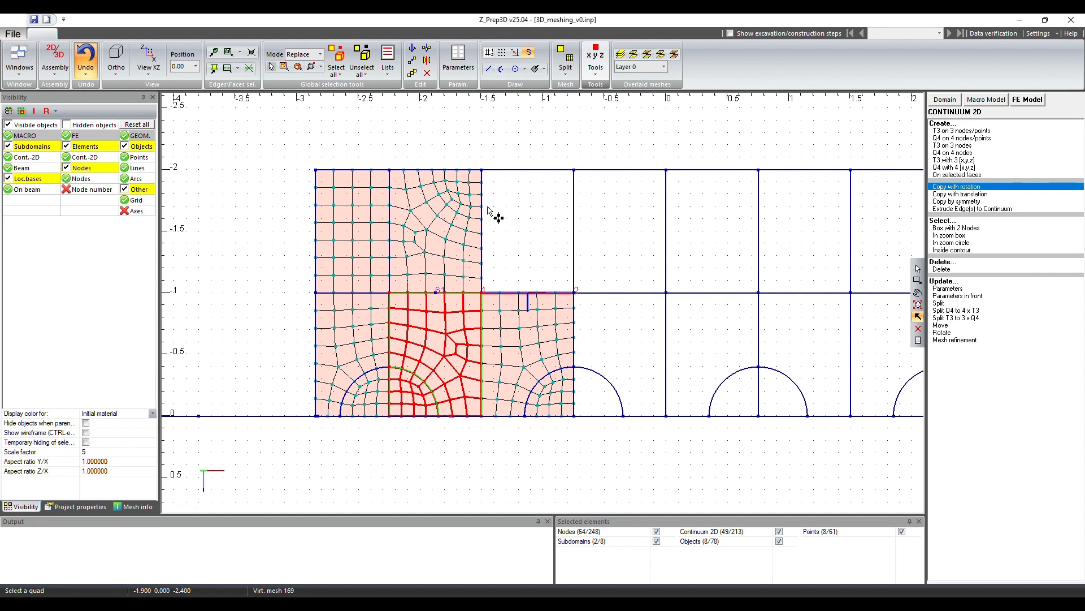
pyautogui.click(367, 57)
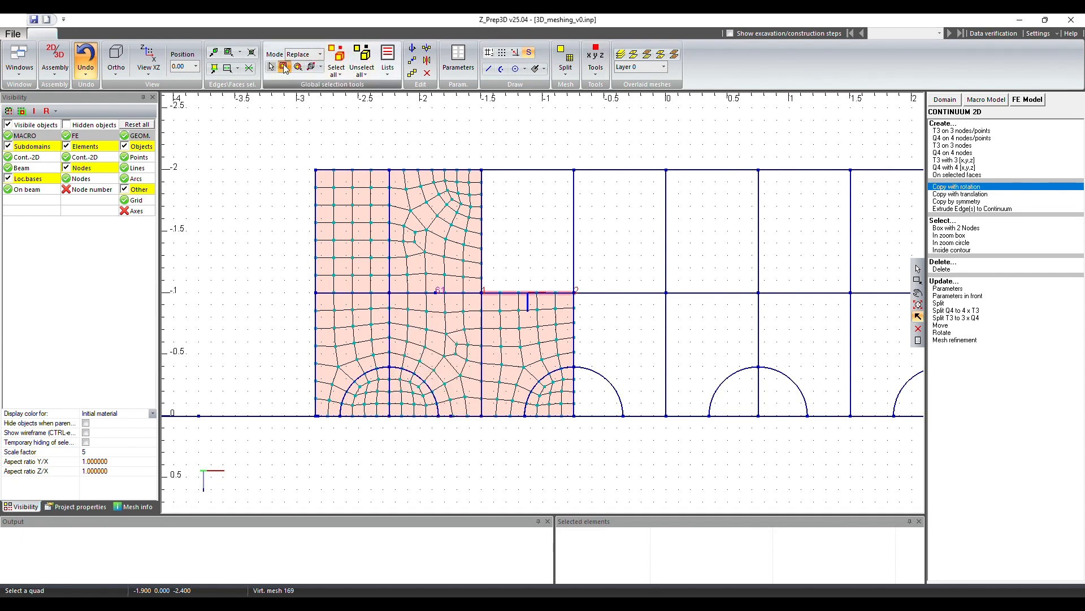
# Select the third column's lower cell mesh, create a point at its upper edge's midpoint and query that point's coordinates
pyautogui.moveTo(477, 286); pyautogui.dragTo(584, 428)
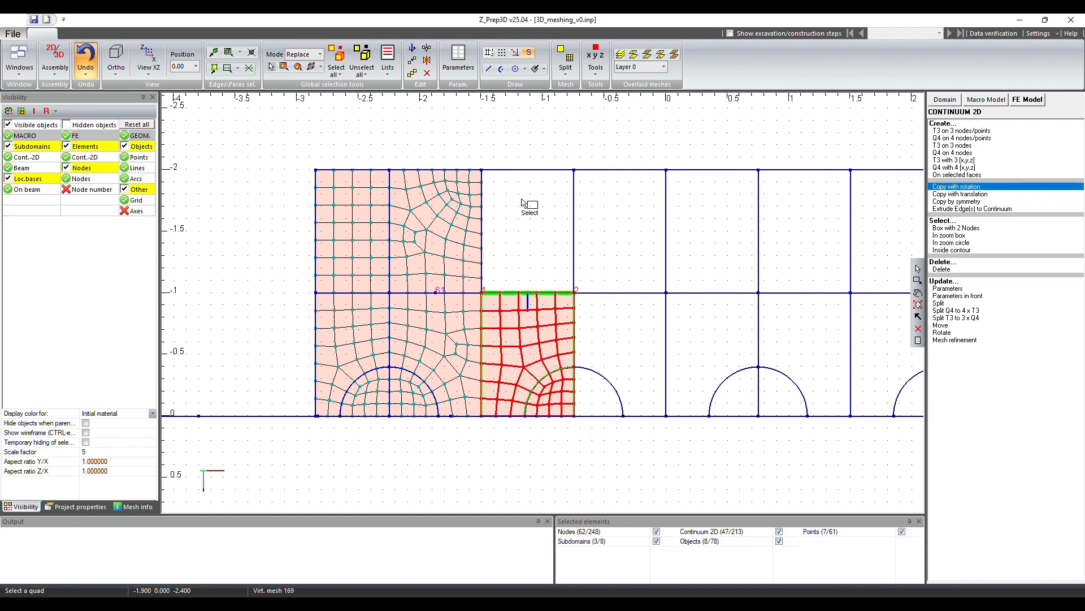
pyautogui.click(526, 70)
pyautogui.click(539, 79)
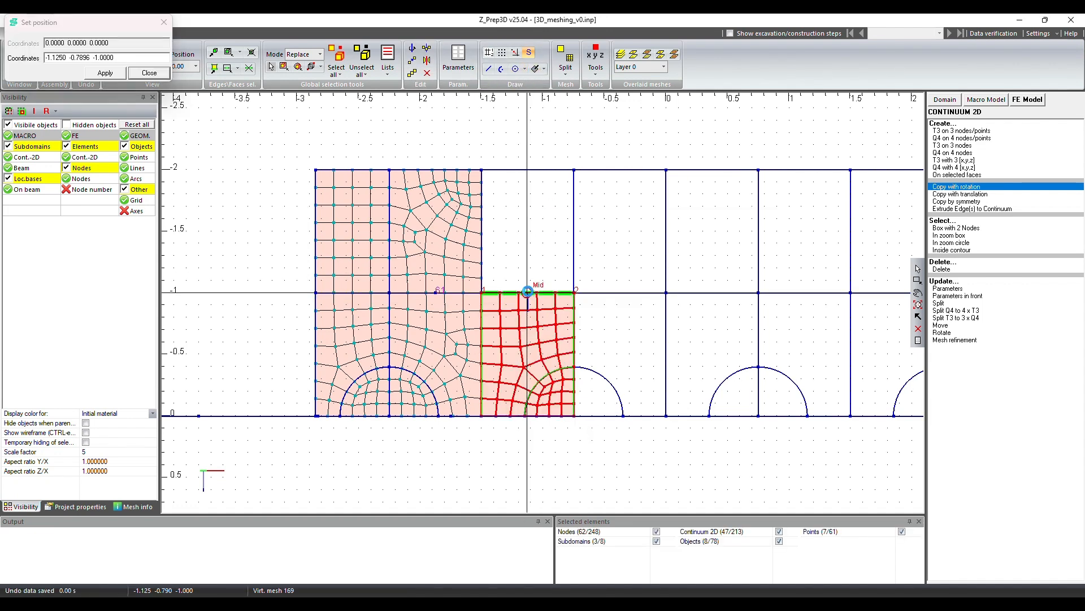
pyautogui.click(528, 293)
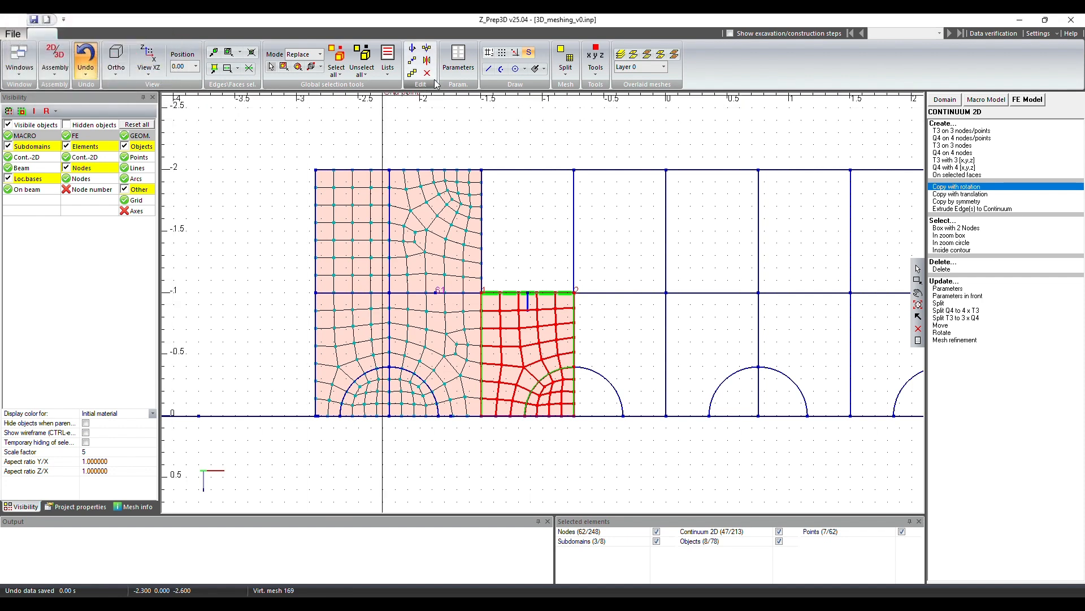
pyautogui.scroll(1, 529, 297)
pyautogui.click(528, 293)
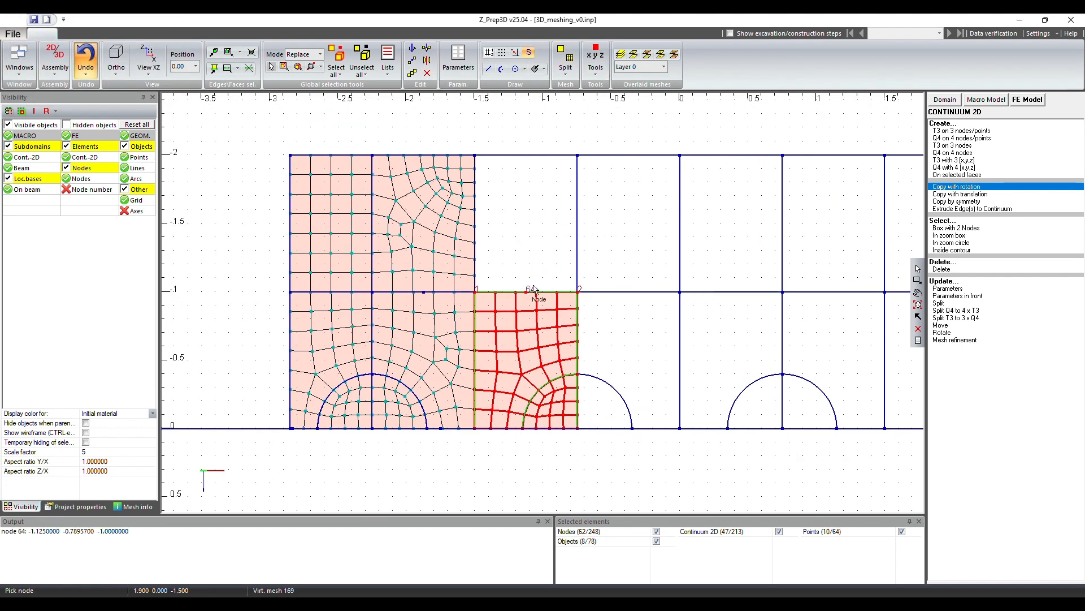
# Copy the third column's lower cell elements with rotation into its upper cell, about the axis at X -1.125, and clear the selection
pyautogui.doubleClick(960, 188)
pyautogui.click(570, 333)
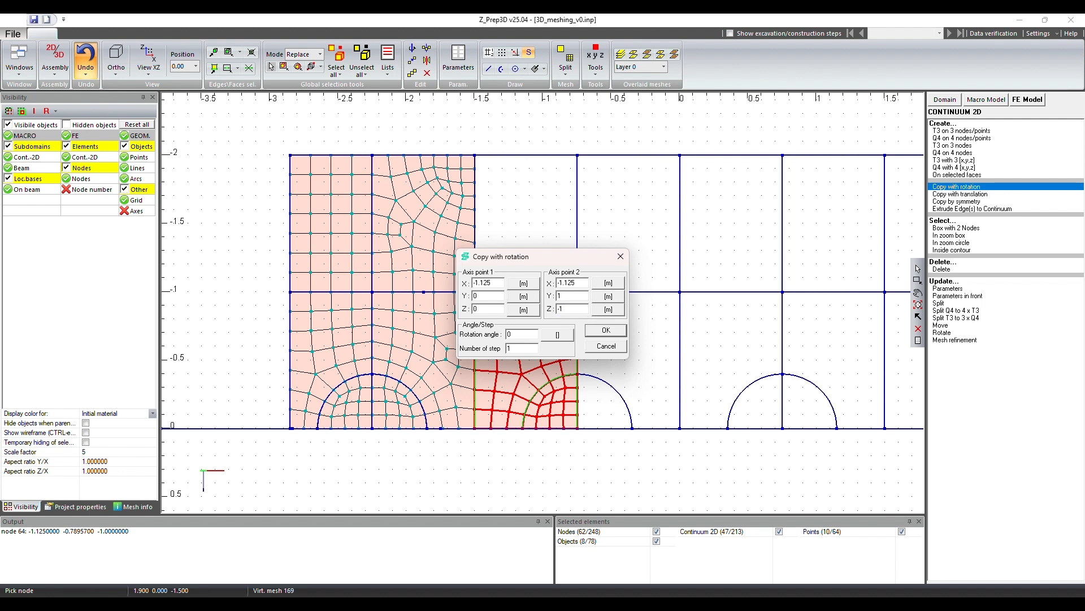
pyautogui.click(486, 312)
pyautogui.click(605, 333)
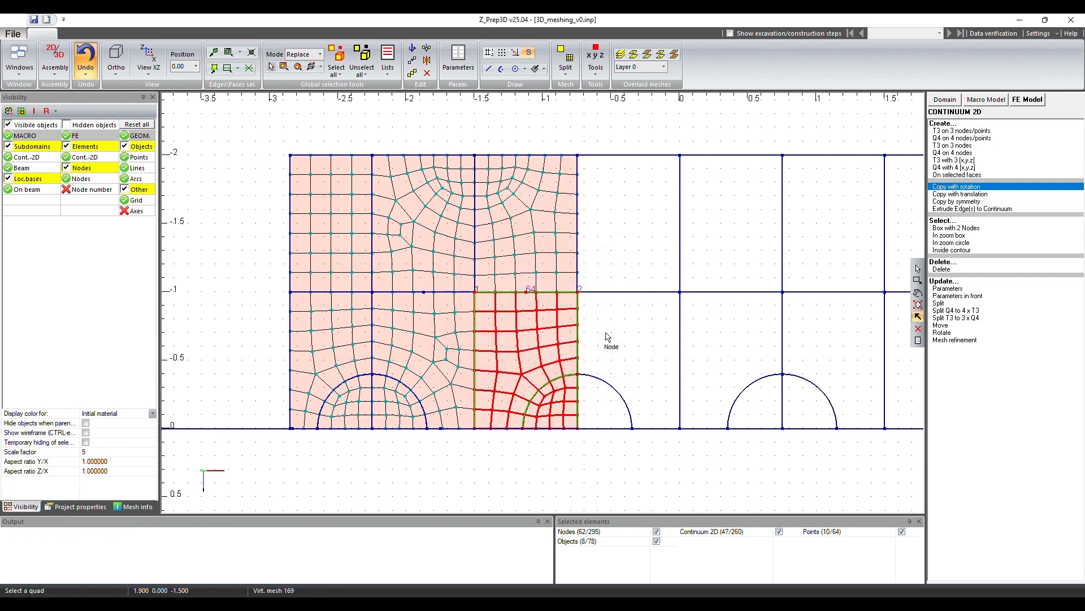
pyautogui.click(362, 58)
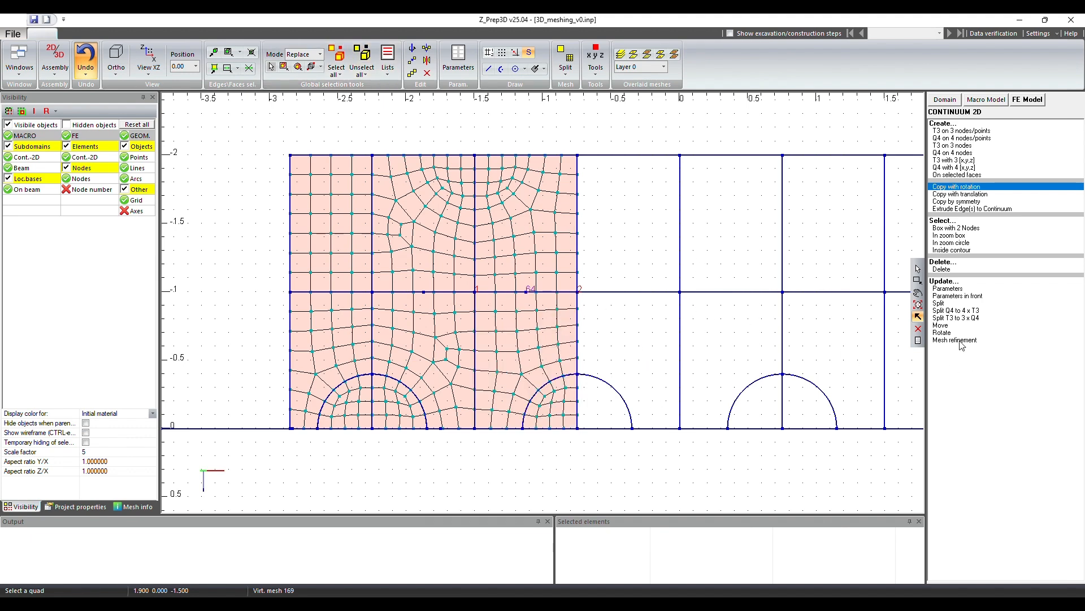
# Copy the second and third columns' full-height mesh twice with translation along X 1.5, Y 0, Z 0, and clear the selection
pyautogui.click(918, 293)
pyautogui.moveTo(771, 381); pyautogui.dragTo(646, 378)
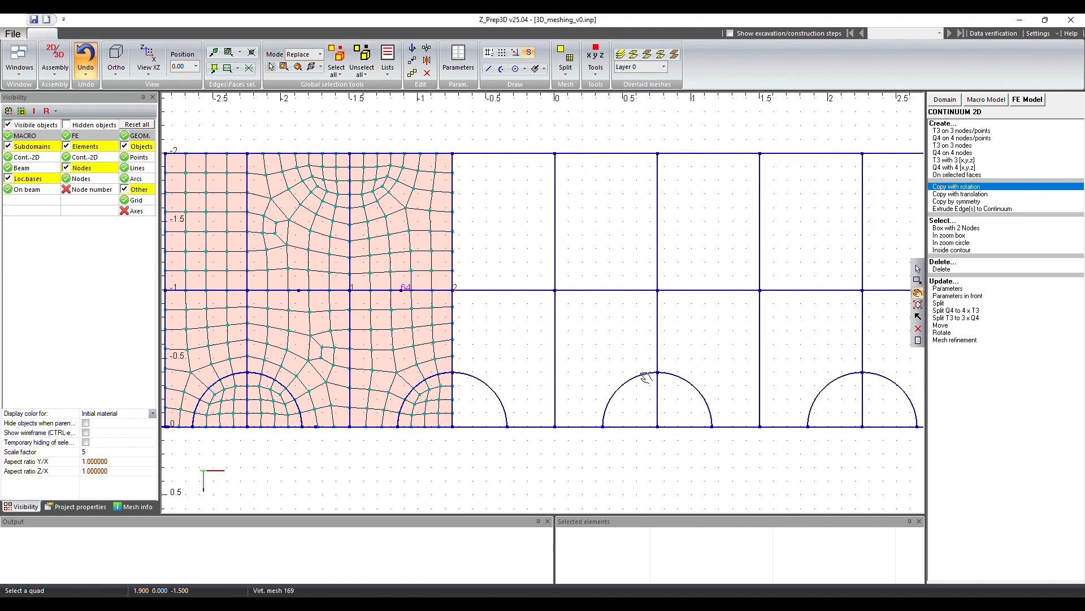
pyautogui.scroll(-3, 648, 381)
pyautogui.moveTo(762, 377); pyautogui.dragTo(708, 371)
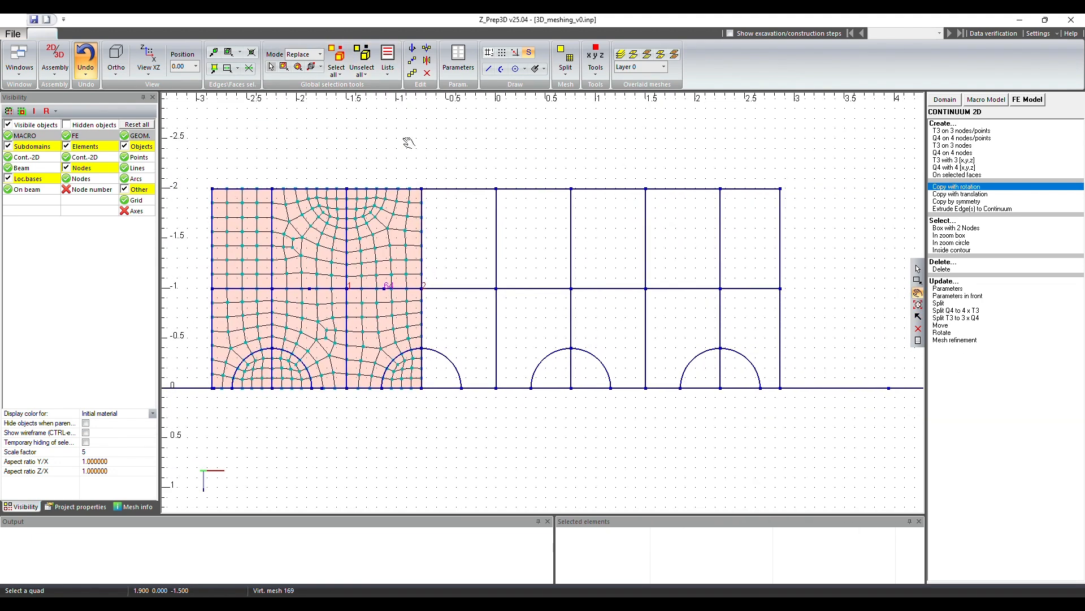
pyautogui.click(285, 66)
pyautogui.moveTo(271, 180); pyautogui.dragTo(444, 412)
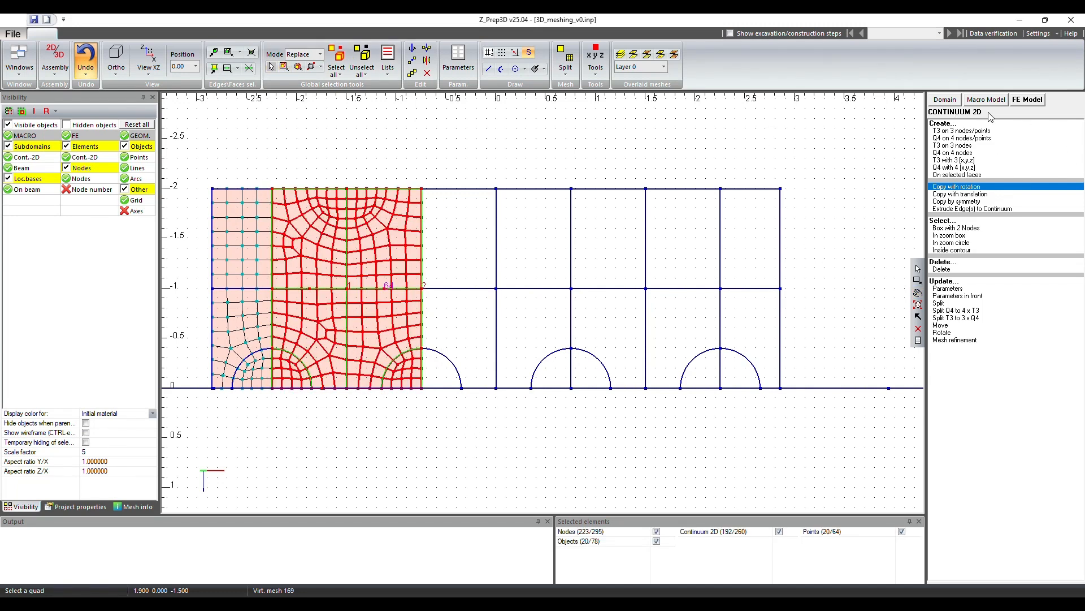
pyautogui.click(961, 196)
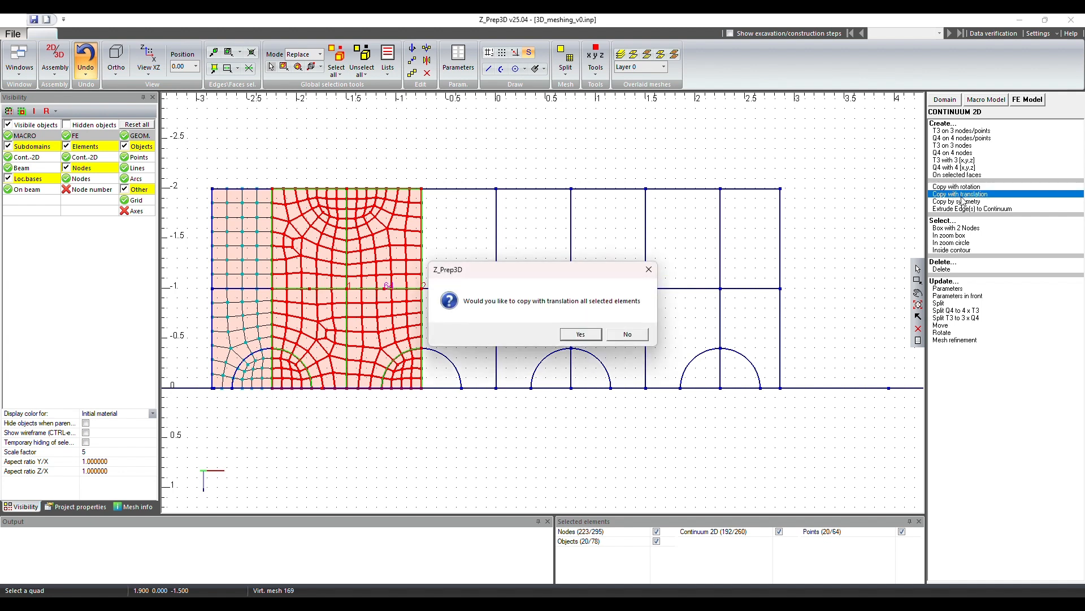
pyautogui.click(580, 336)
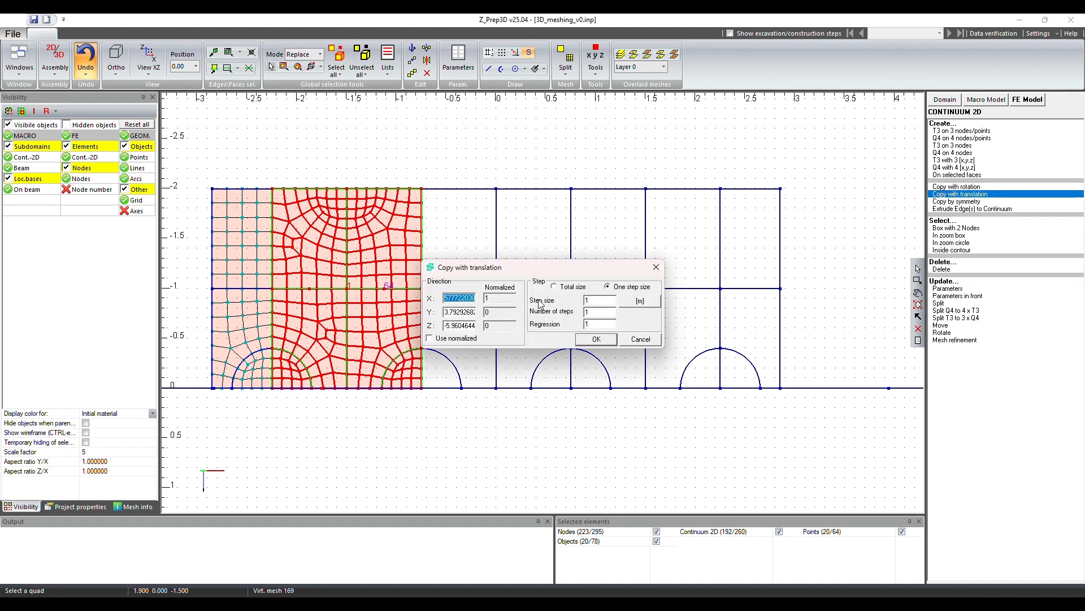
pyautogui.write('1.5')
pyautogui.press('Tab')
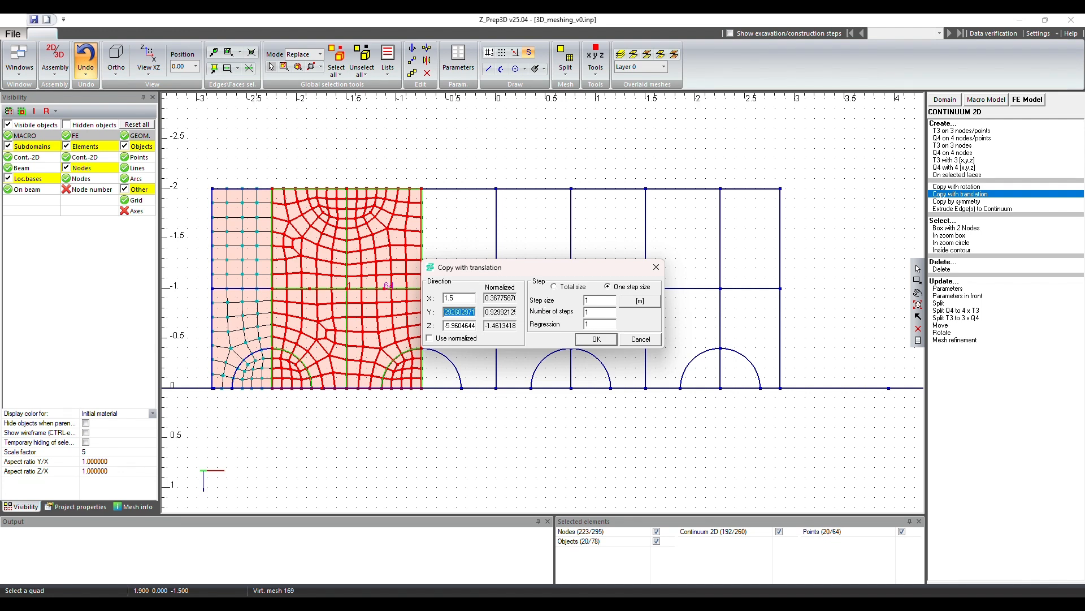
pyautogui.write('0')
pyautogui.press('Tab')
pyautogui.write('0')
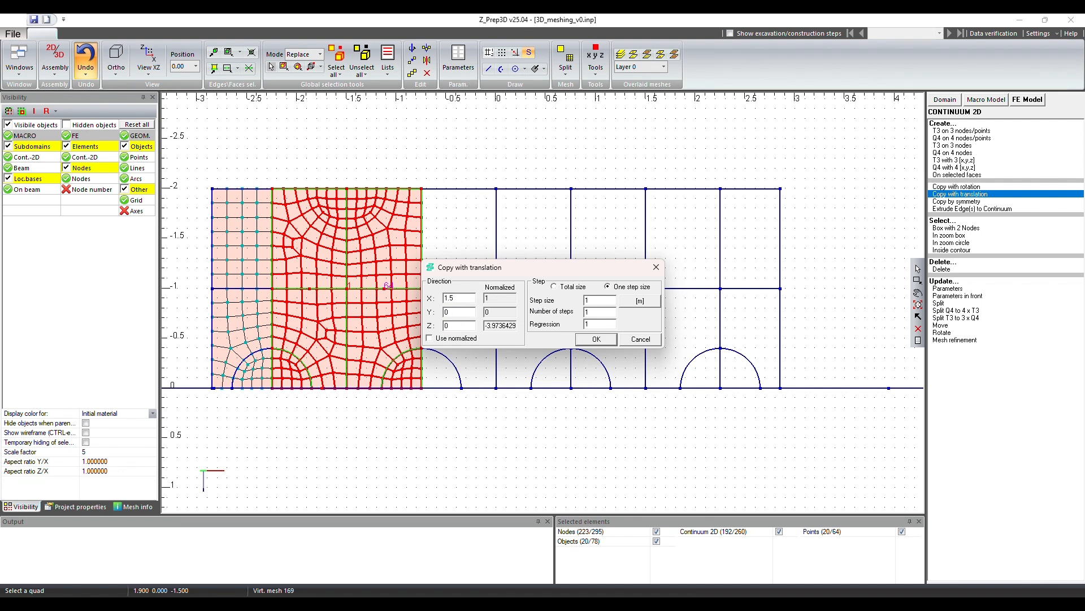
pyautogui.click(600, 301)
pyautogui.click(596, 339)
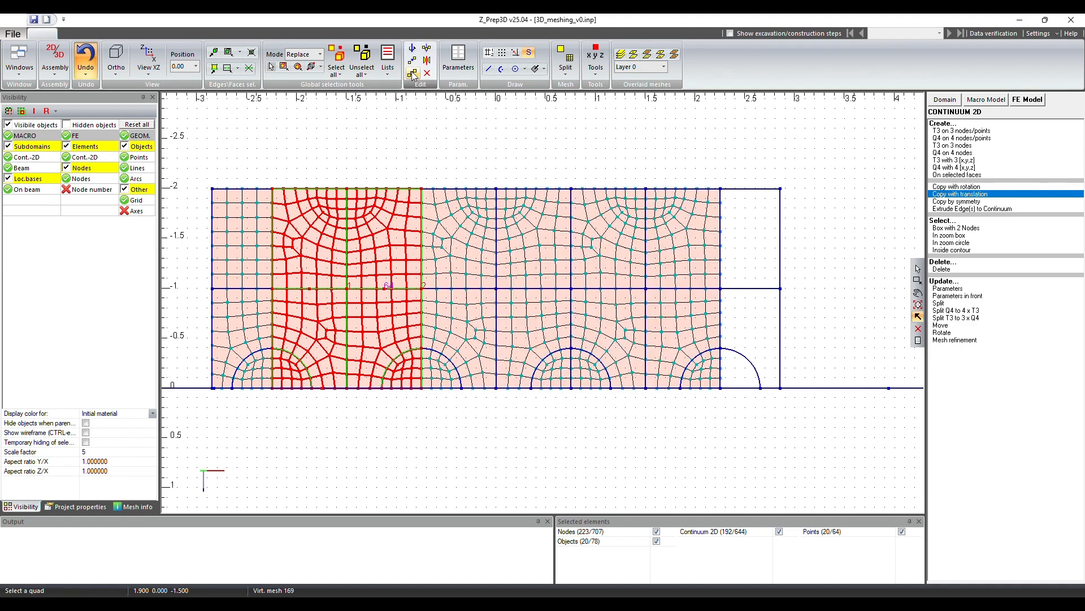
pyautogui.click(364, 59)
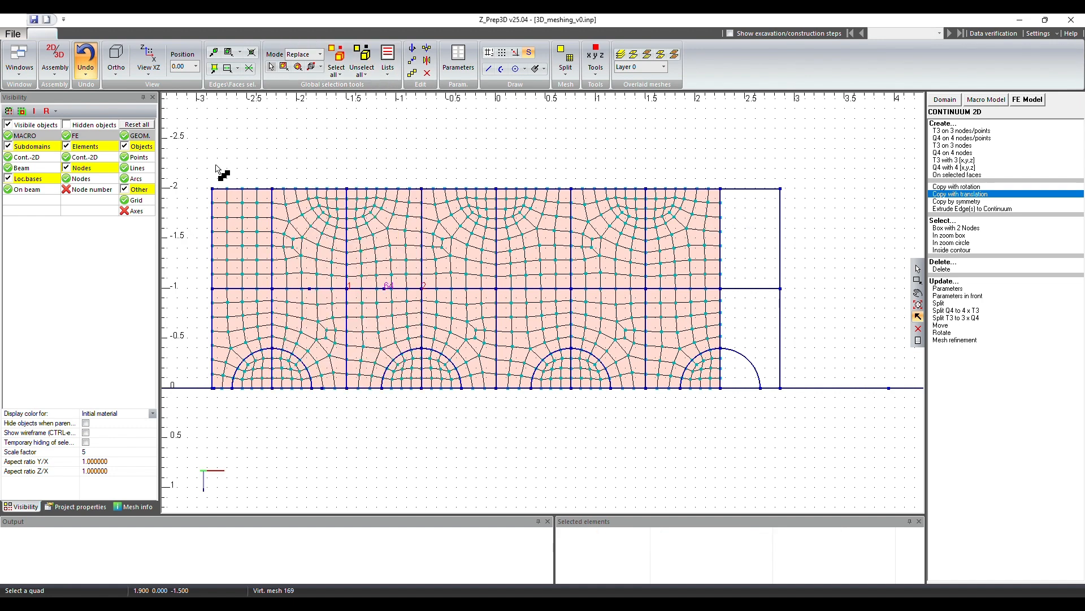
# Select the first column's full-height mesh and query the coordinates of the node at the middle of the wall's base
pyautogui.moveTo(206, 182); pyautogui.dragTo(277, 414)
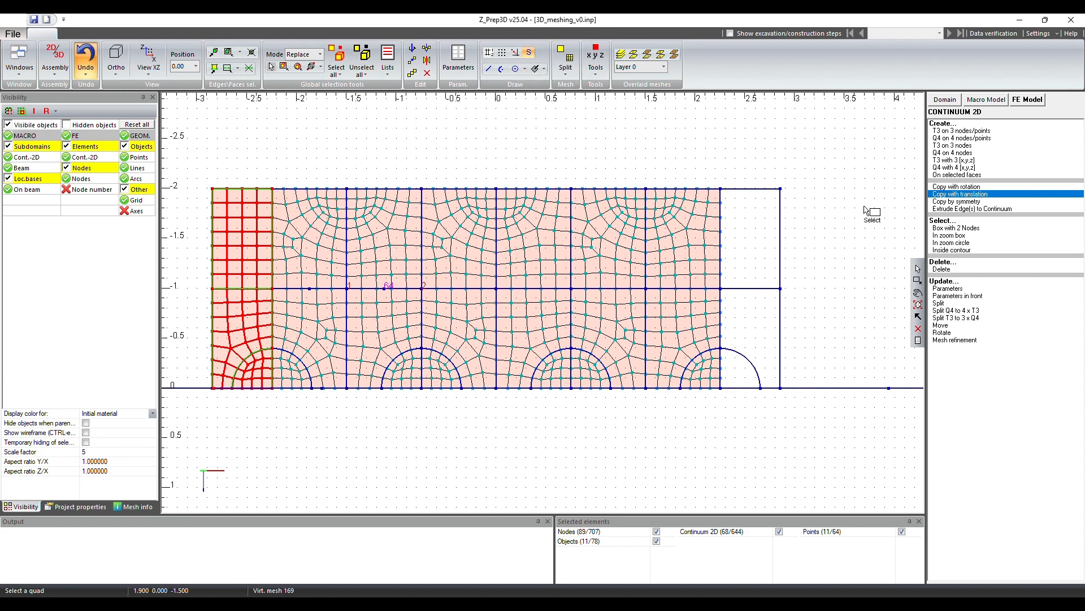
pyautogui.click(959, 195)
pyautogui.click(497, 390)
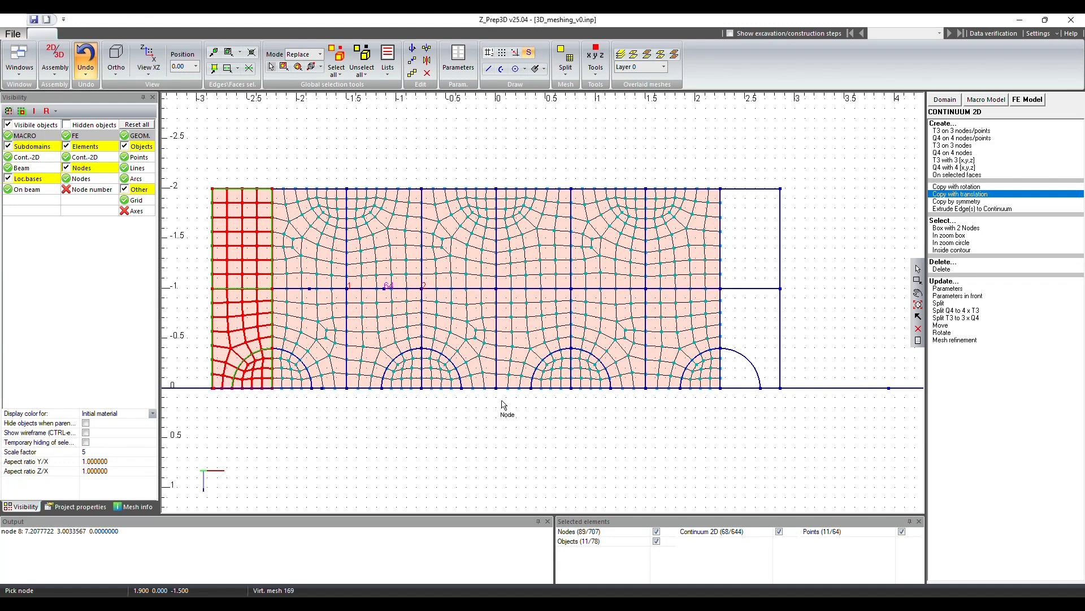
pyautogui.click(497, 390)
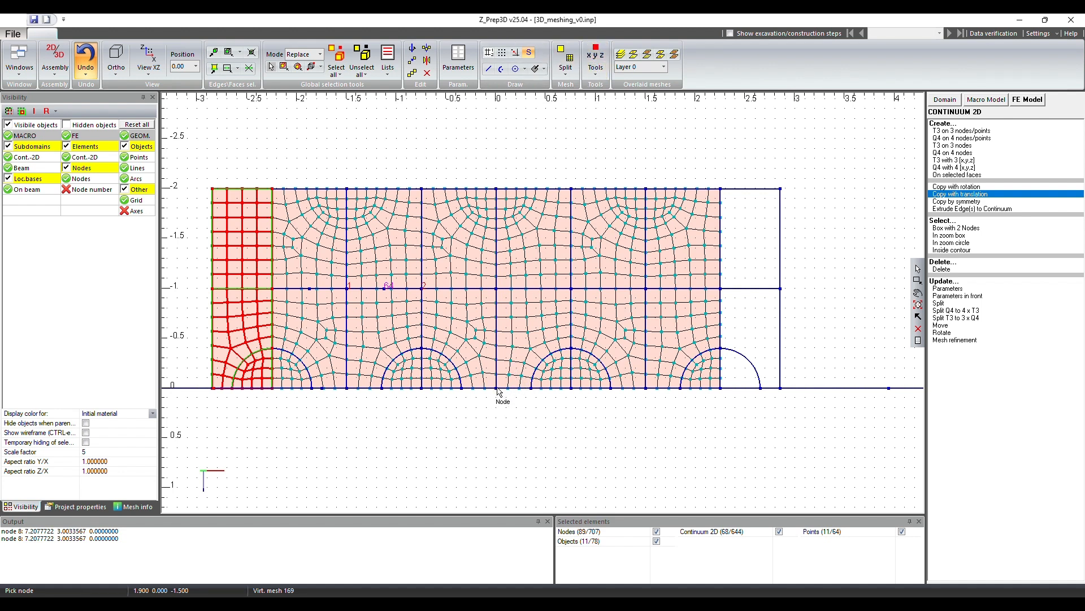
pyautogui.click(498, 390)
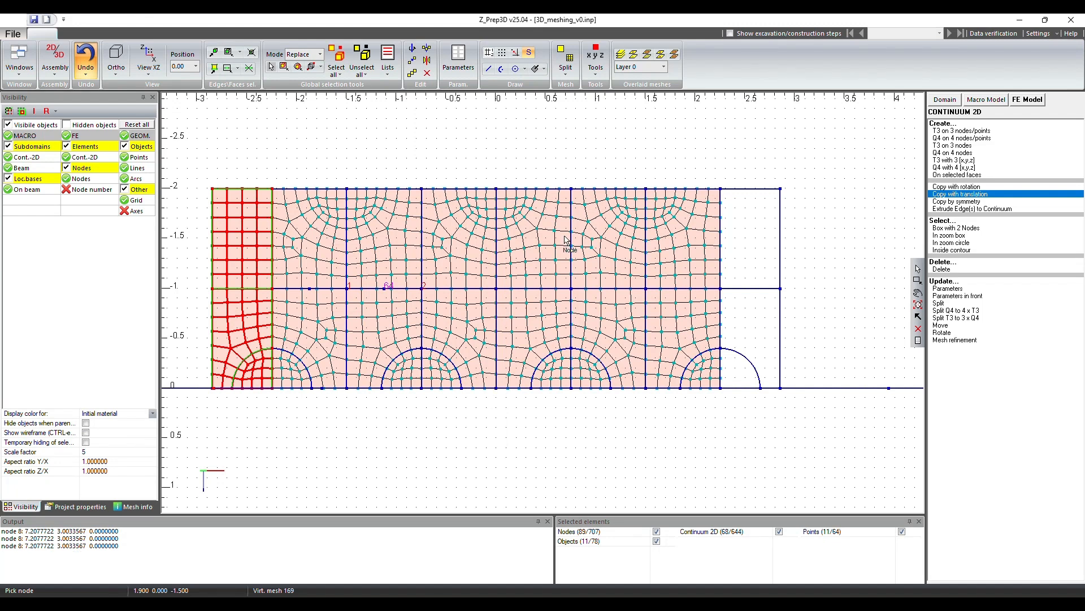
pyautogui.click(154, 73)
pyautogui.click(192, 94)
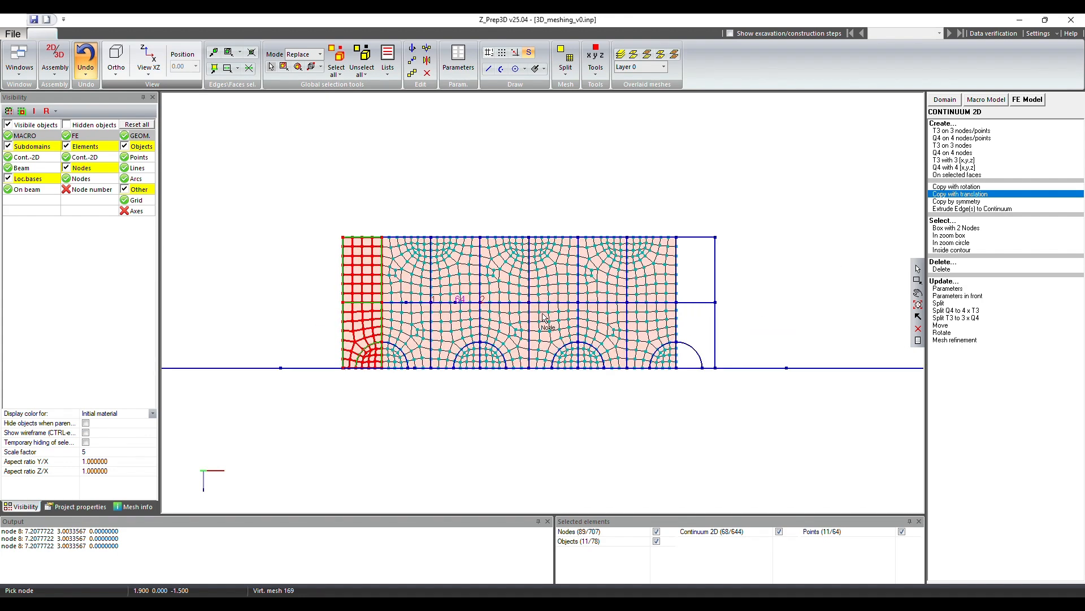
pyautogui.scroll(5, 553, 326)
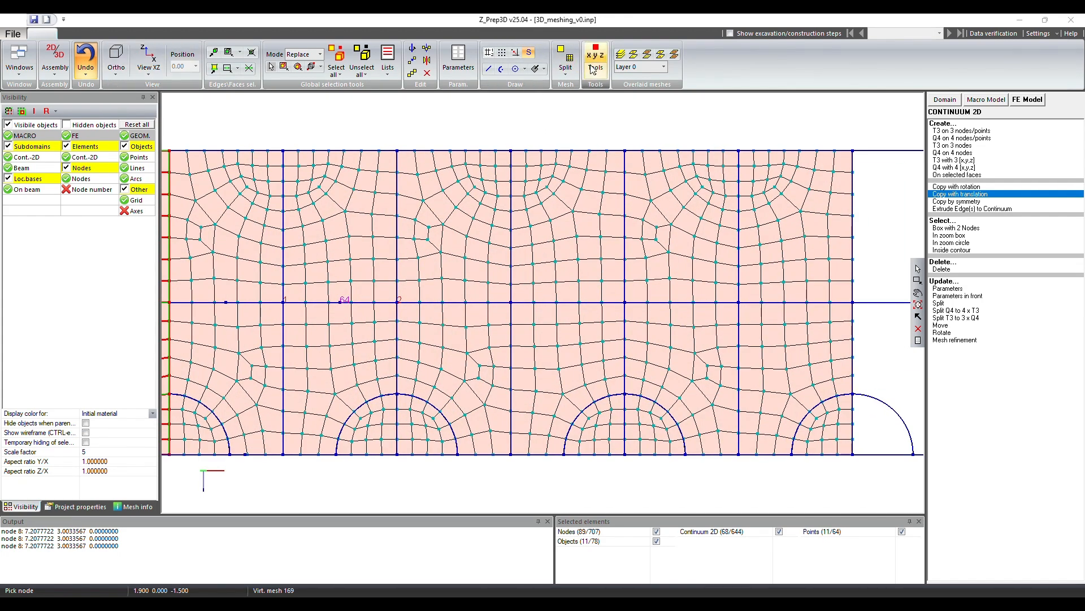
pyautogui.click(518, 454)
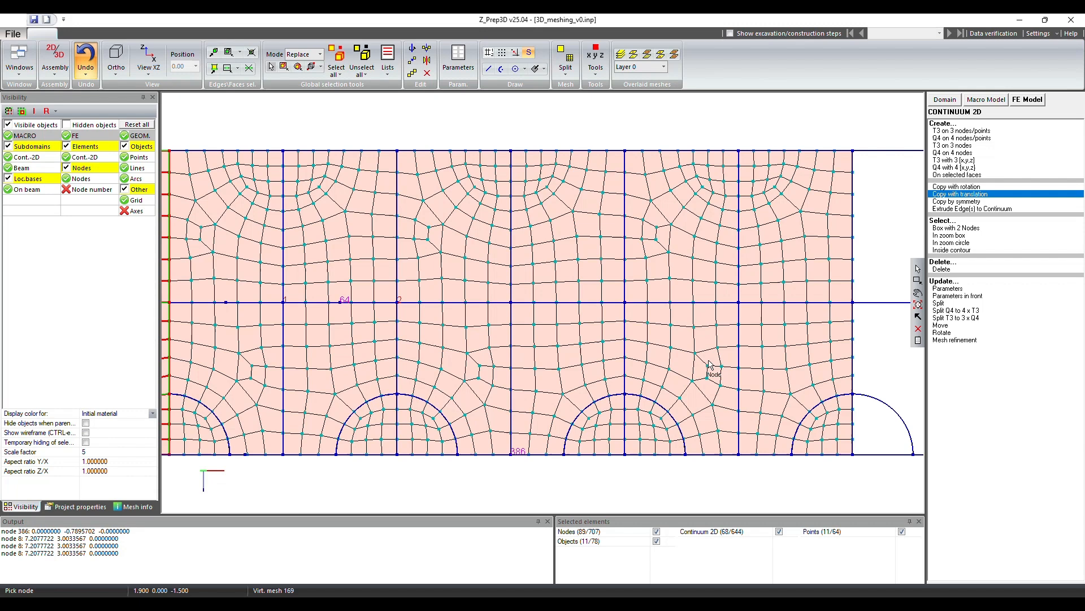
pyautogui.scroll(-3, 652, 358)
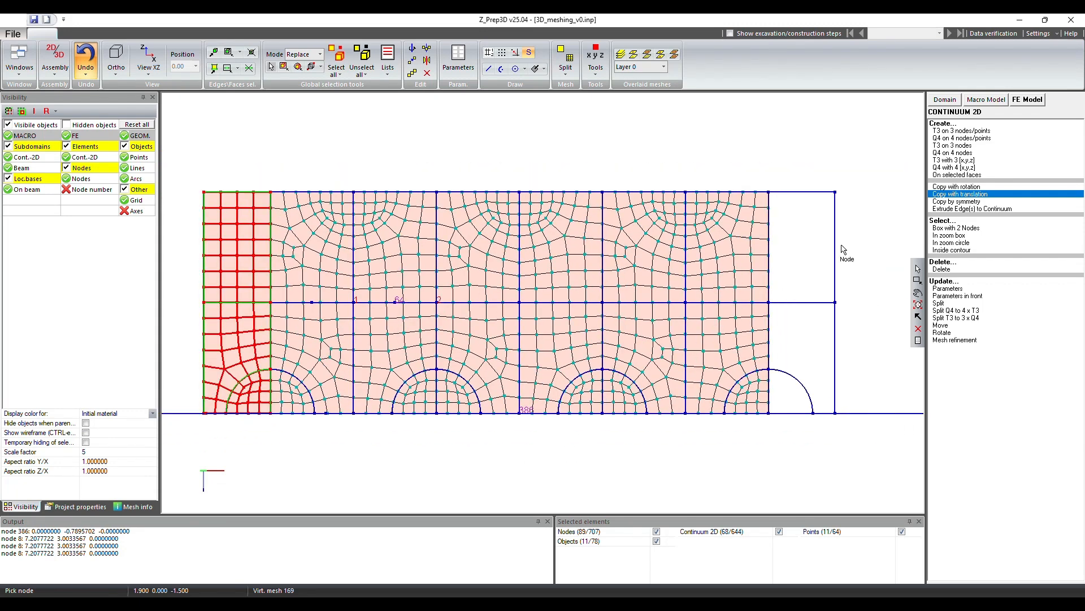
pyautogui.click(957, 187)
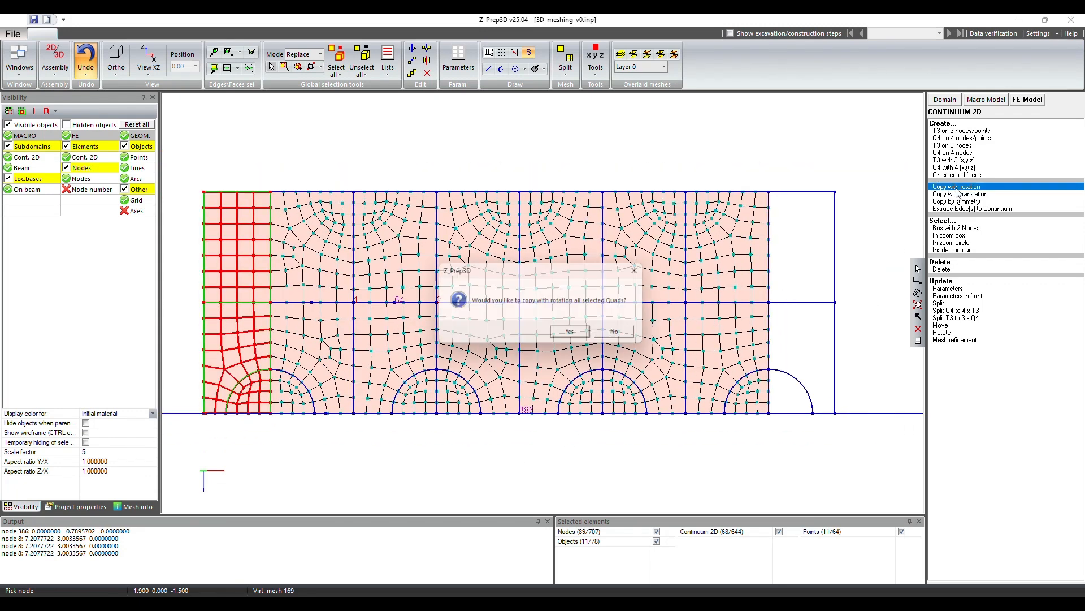
pyautogui.click(571, 337)
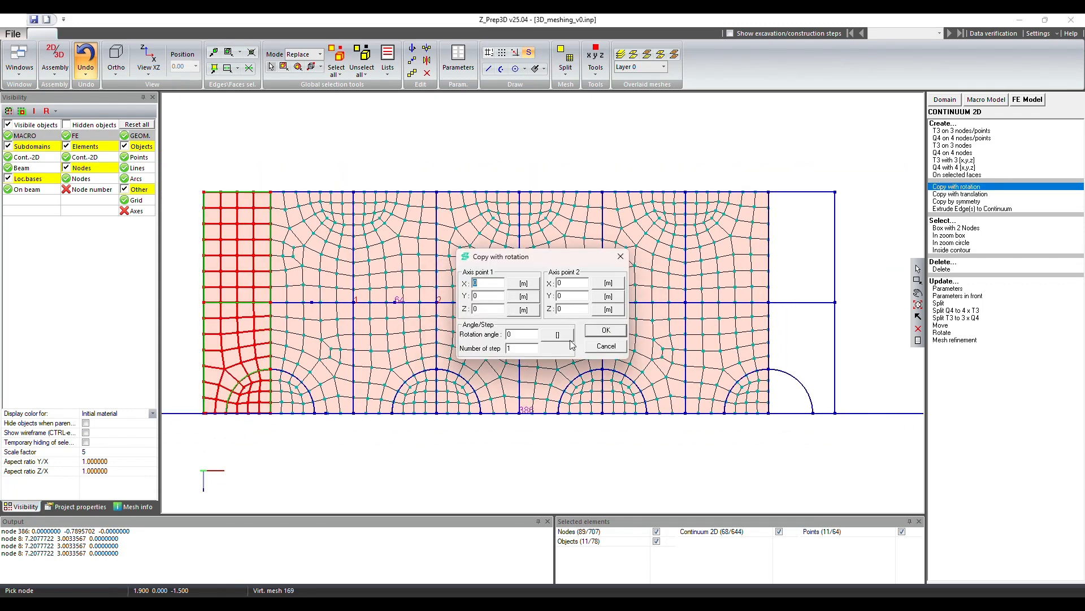
pyautogui.click(606, 346)
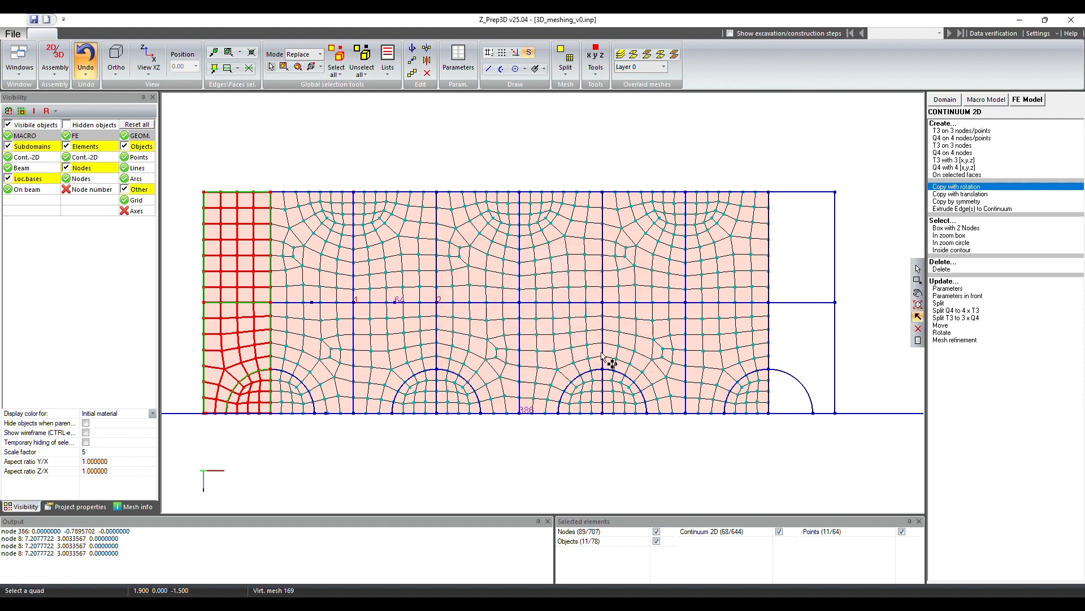
# Set up a 180° copy with rotation of the selected quads, using the queried Y -0.7895702 at X 0 for both axis points, Z 0 and 1
pyautogui.click(79, 531)
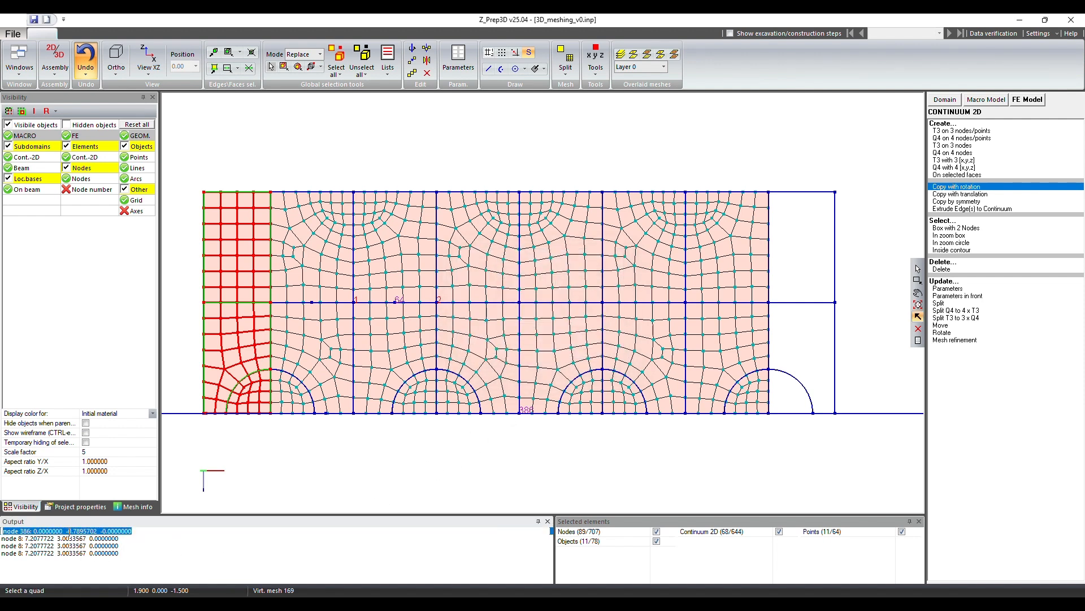
pyautogui.moveTo(65, 532); pyautogui.dragTo(97, 531)
pyautogui.click(959, 189)
pyautogui.click(574, 336)
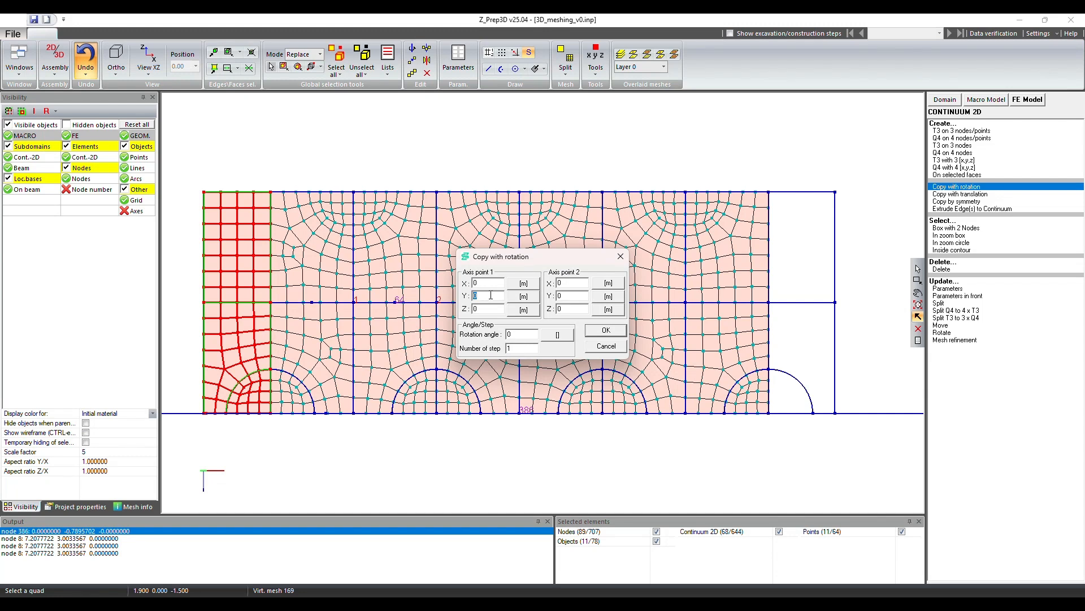
pyautogui.hotkey('ctrl', 'v')
pyautogui.hotkey('ctrl', 'v')
pyautogui.click(602, 333)
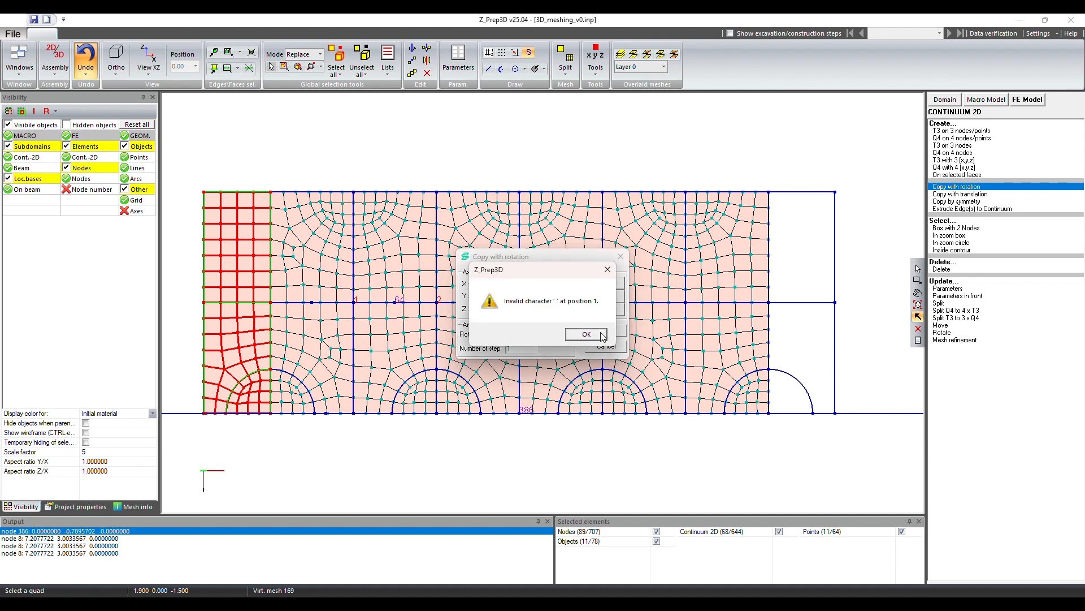
pyautogui.click(603, 338)
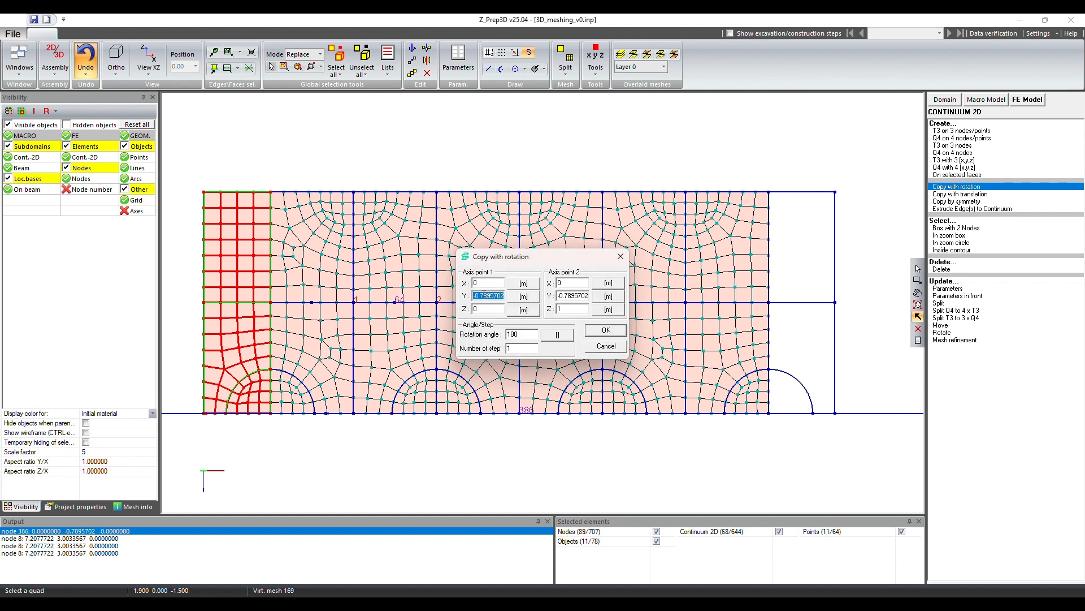
# Remove the leading space from both axis points' Y values, complete the rotated copy into the last column and clear the selection
pyautogui.moveTo(484, 295)
pyautogui.mouseDown()
pyautogui.moveTo(538, 295)
pyautogui.moveTo(455, 298)
pyautogui.moveTo(476, 298)
pyautogui.mouseUp()
pyautogui.press('Delete')
pyautogui.click(602, 332)
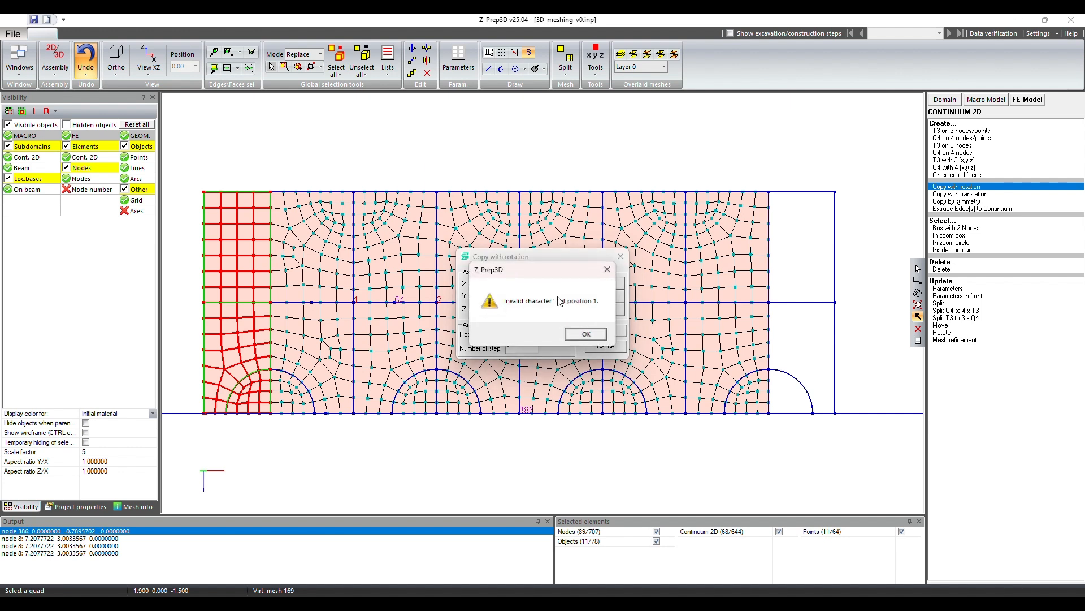
pyautogui.click(583, 334)
pyautogui.click(560, 295)
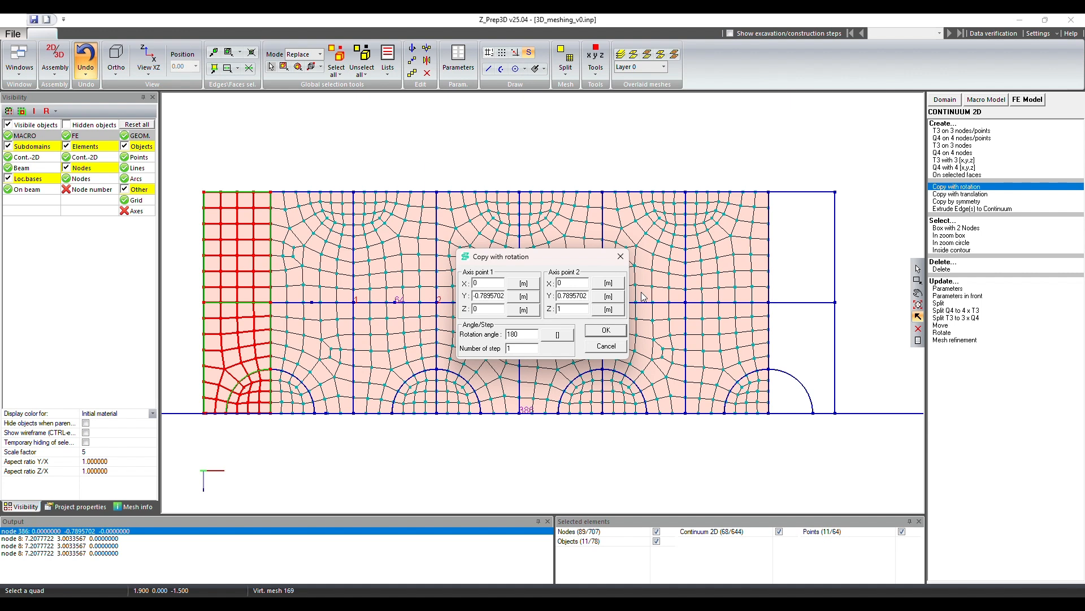
pyautogui.click(606, 331)
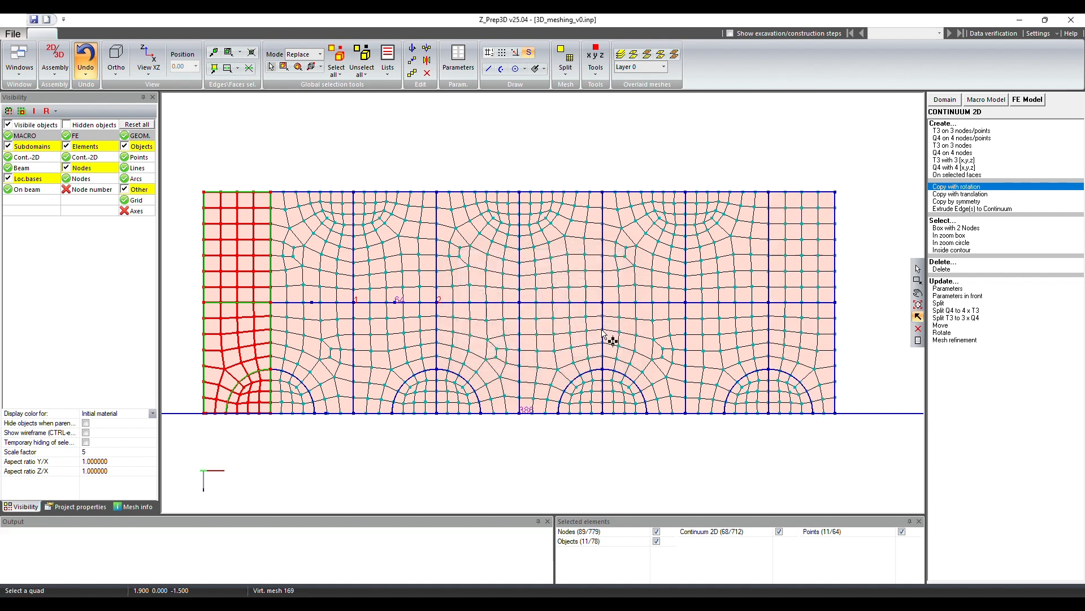
pyautogui.click(362, 60)
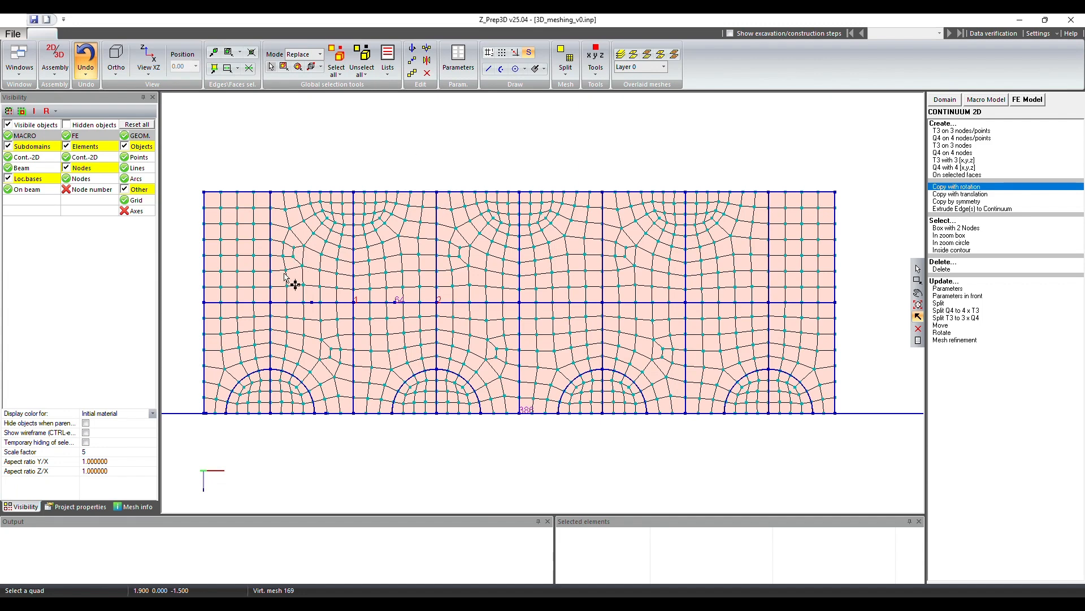
# Check the mesh for multiple nodes with tolerances of 0.0001 m and 0.01 m
pyautogui.scroll(3, 297, 294)
pyautogui.scroll(-2, 290, 293)
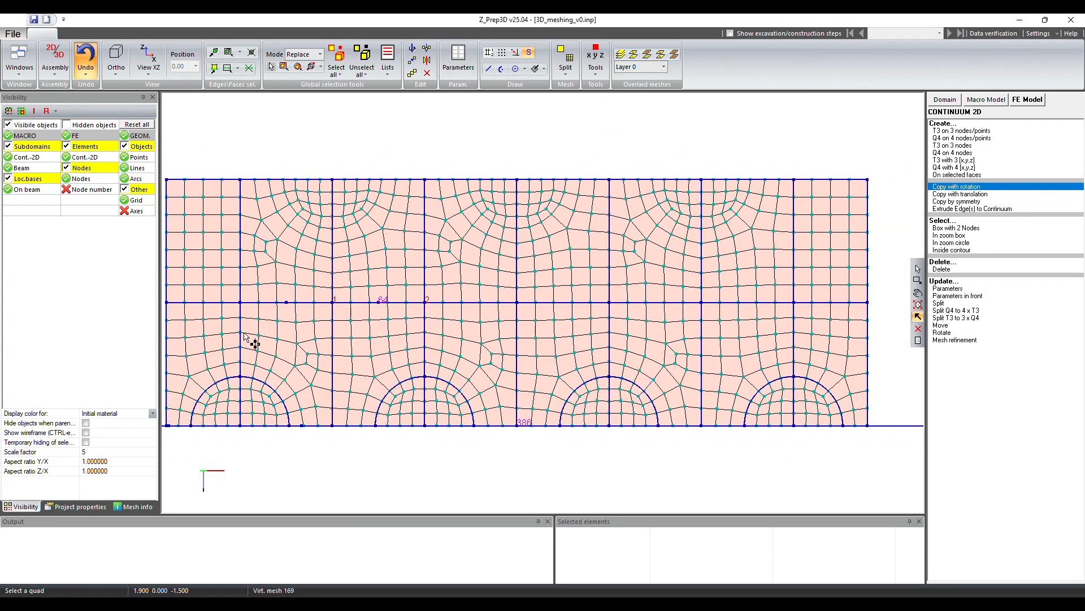
pyautogui.click(389, 72)
pyautogui.click(400, 90)
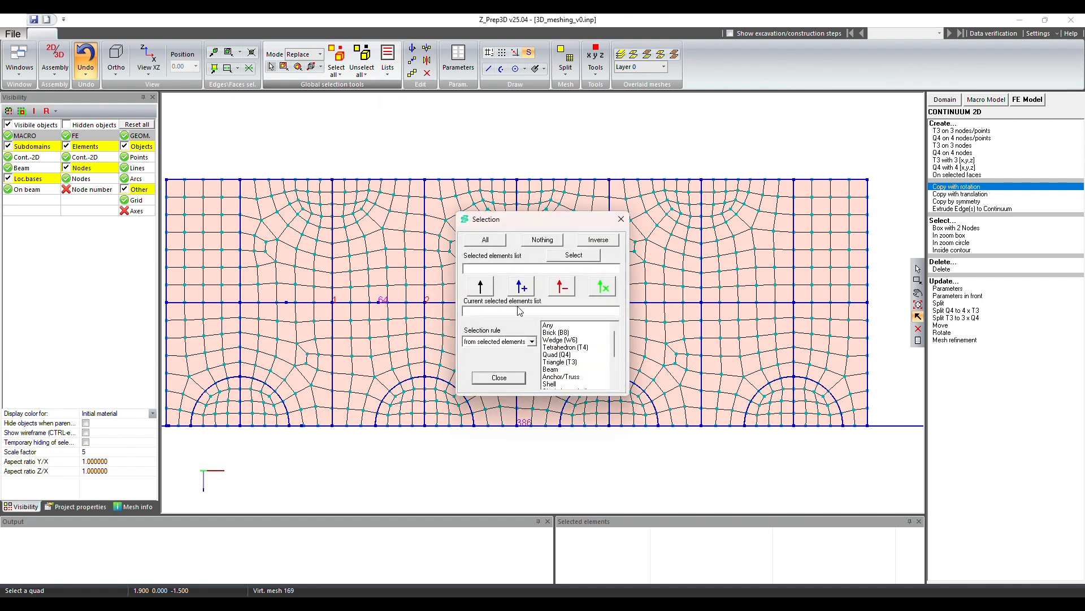
pyautogui.click(516, 344)
pyautogui.click(503, 378)
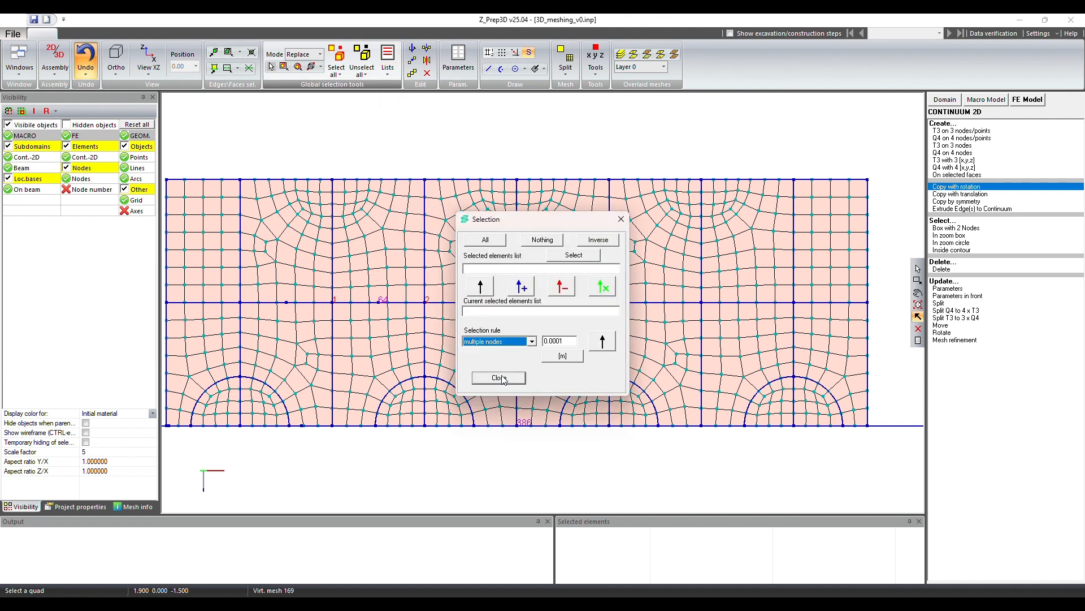
pyautogui.click(600, 342)
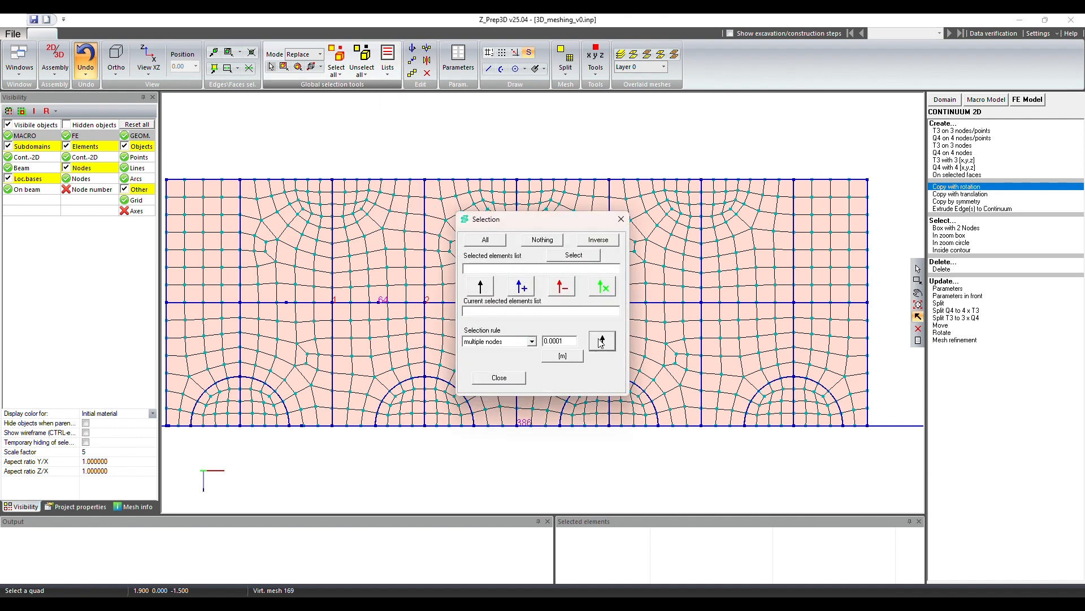
pyautogui.click(567, 342)
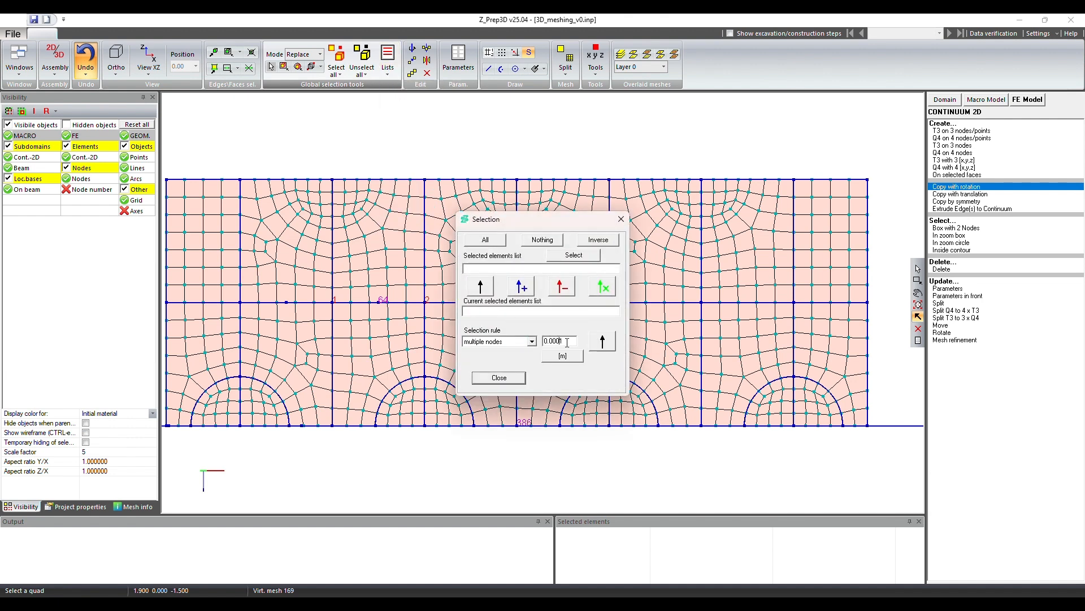
pyautogui.click(601, 342)
# Check the mesh for nodes with inconsistent split and close the selection dialog
pyautogui.click(514, 342)
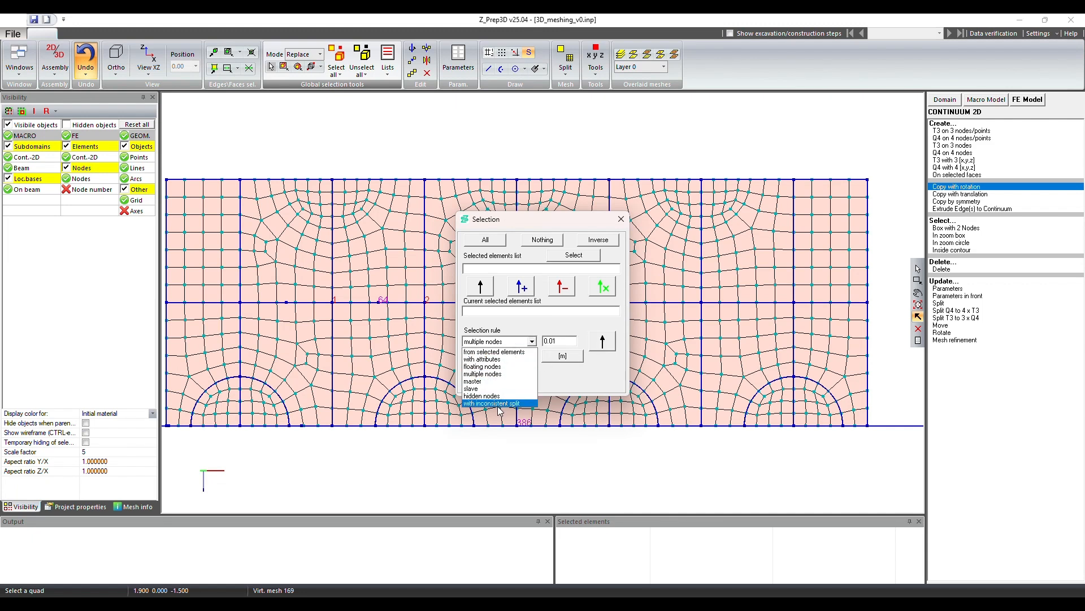
pyautogui.click(498, 404)
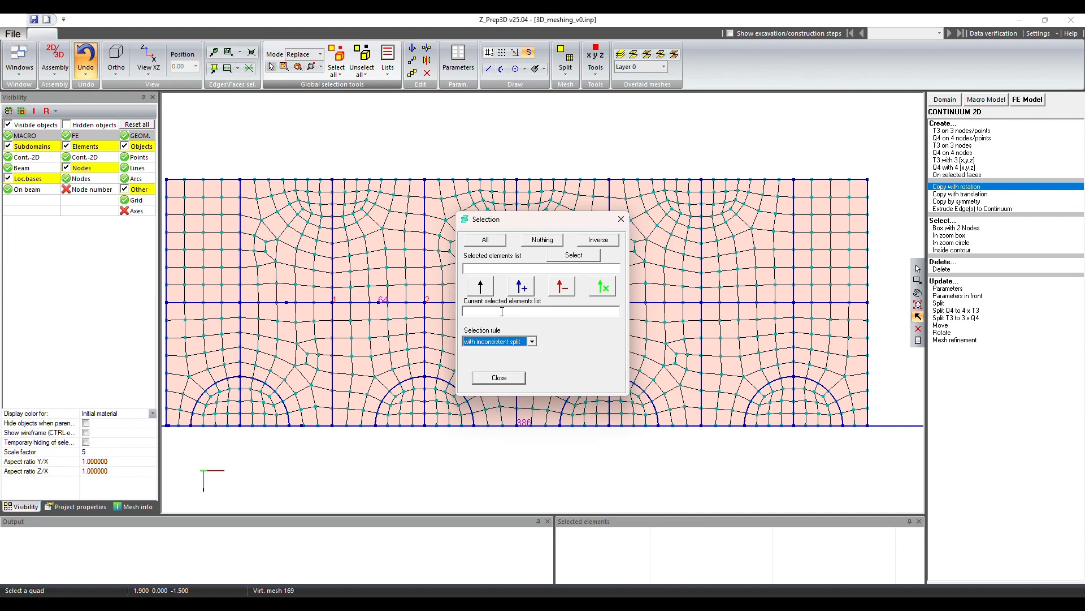
pyautogui.click(499, 378)
# Save the model and leave the active copy command
pyautogui.scroll(-2, 548, 368)
pyautogui.scroll(1, 601, 314)
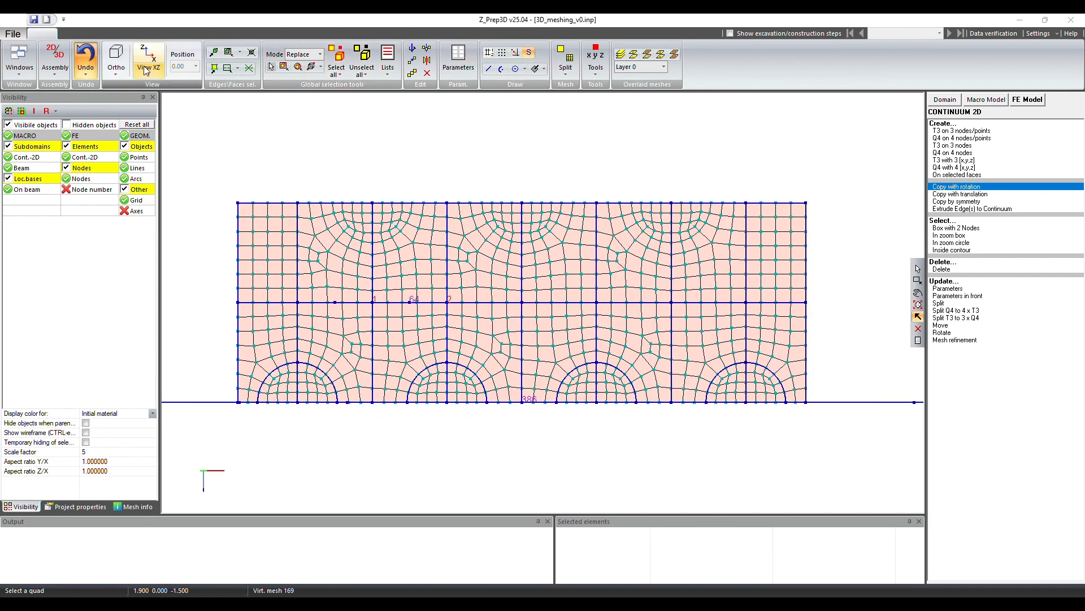
pyautogui.rightClick(34, 21)
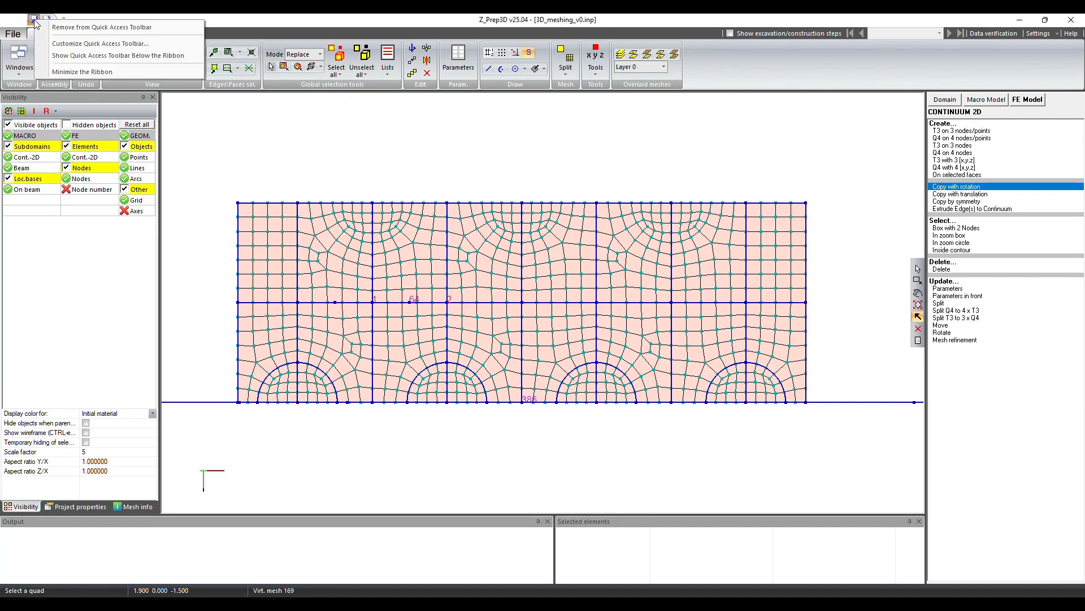
pyautogui.click(34, 21)
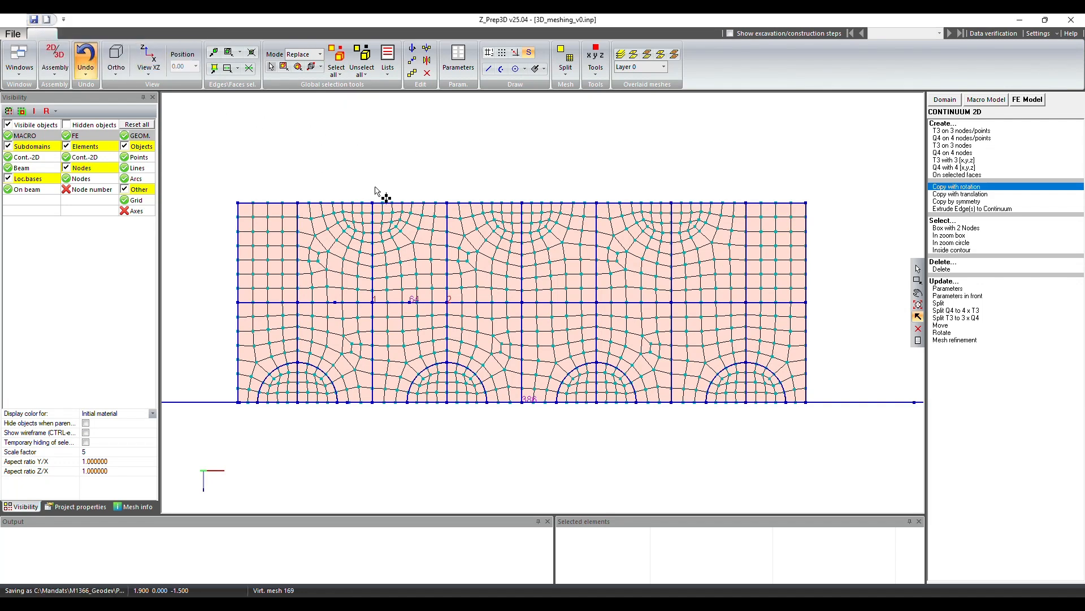
pyautogui.rightClick(450, 147)
pyautogui.click(535, 138)
pyautogui.rightClick(546, 123)
pyautogui.click(577, 138)
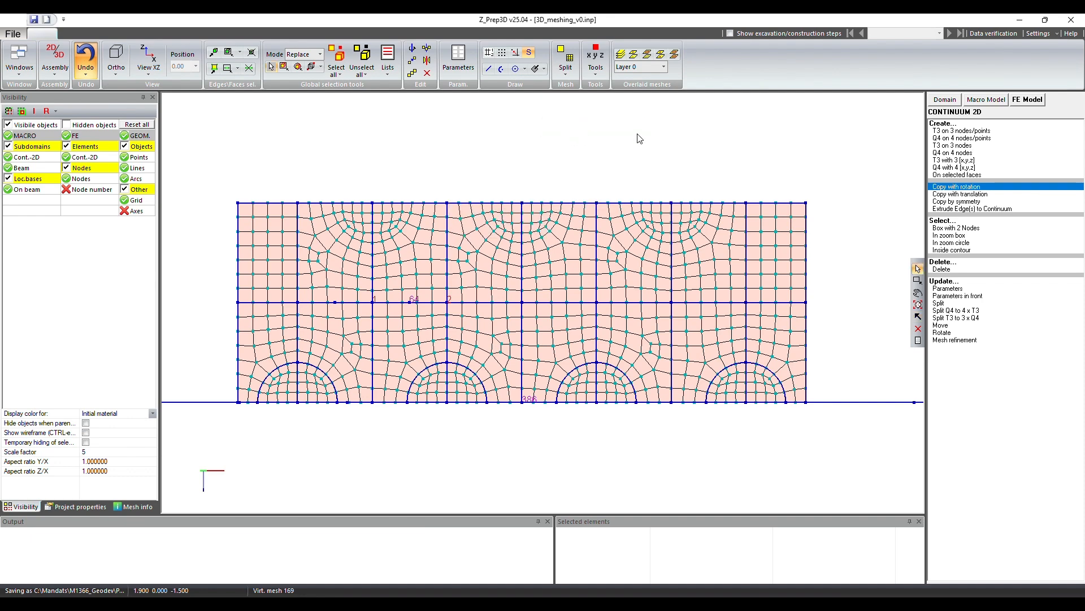